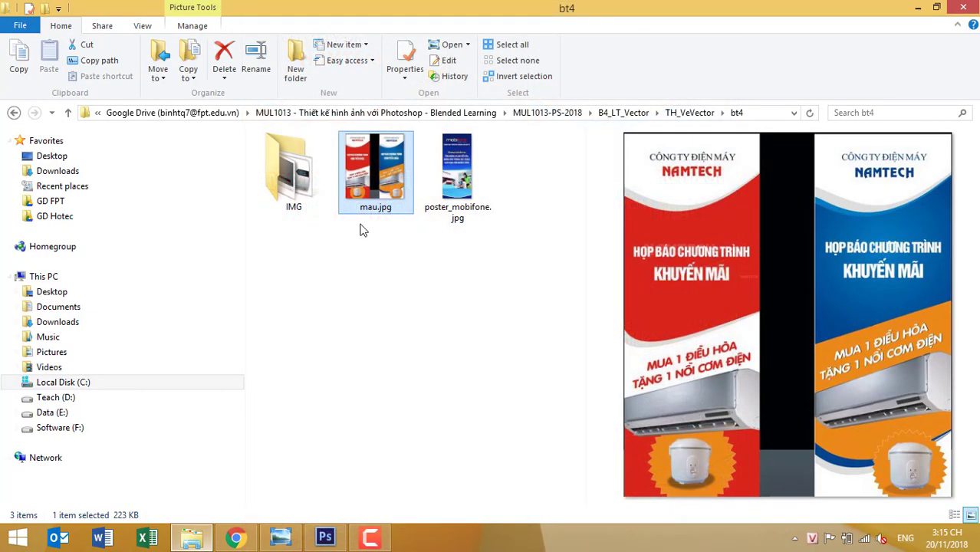
Step: Open mau.jpg from the bt4 folder in Photoshop by dropping it onto the workspace
drag(360, 185, 342, 398)
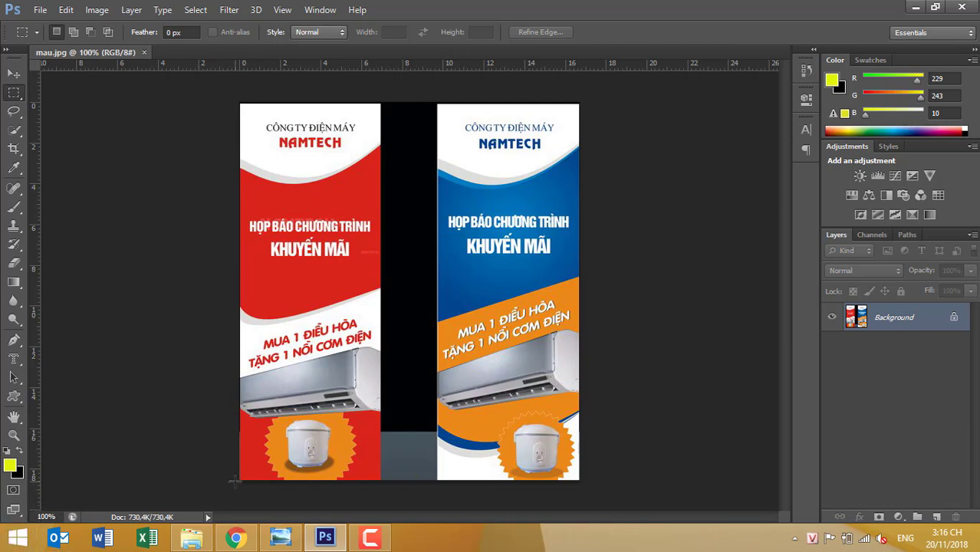
Step: Marquee-select the entire red banner and start a new Clipboard-preset document of 197×526 pixels
drag(240, 103, 338, 366)
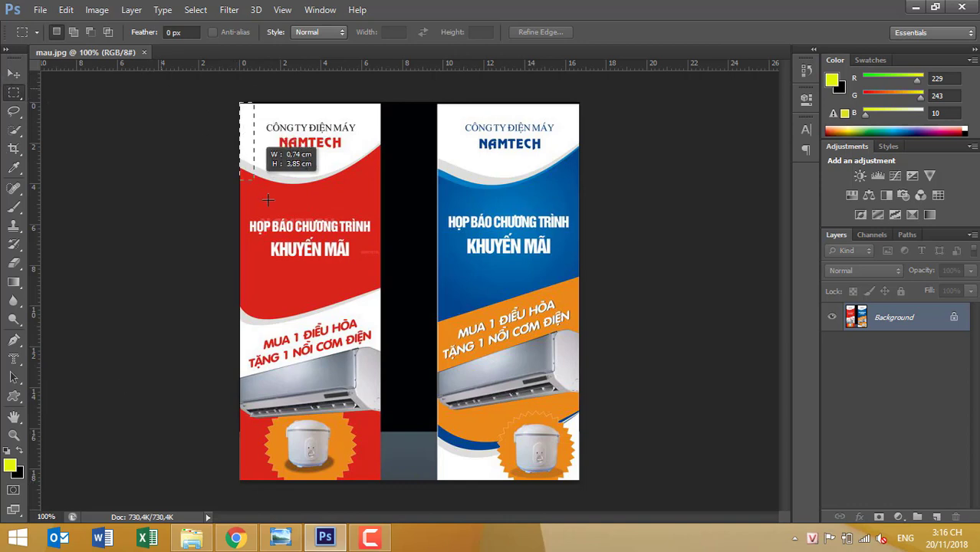
drag(350, 404, 380, 503)
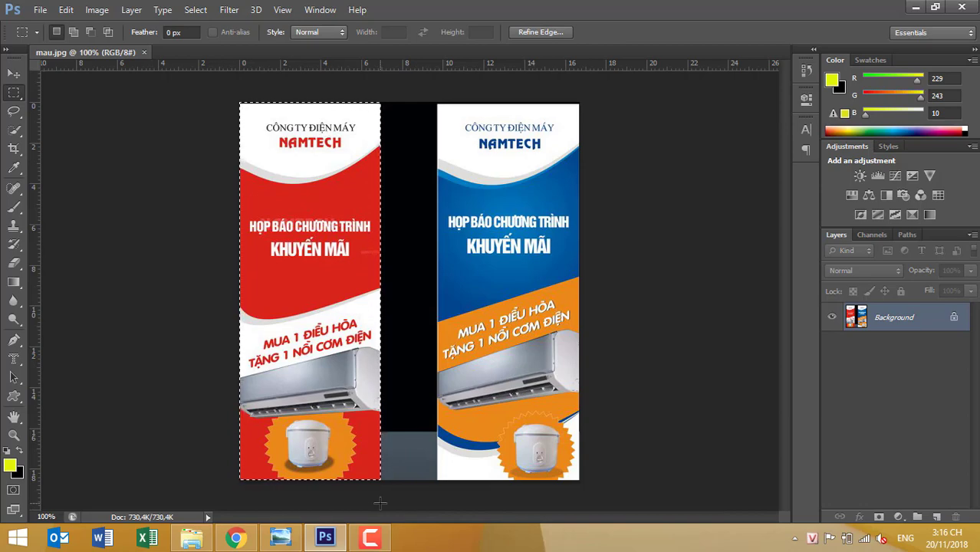
key(ctrl+n)
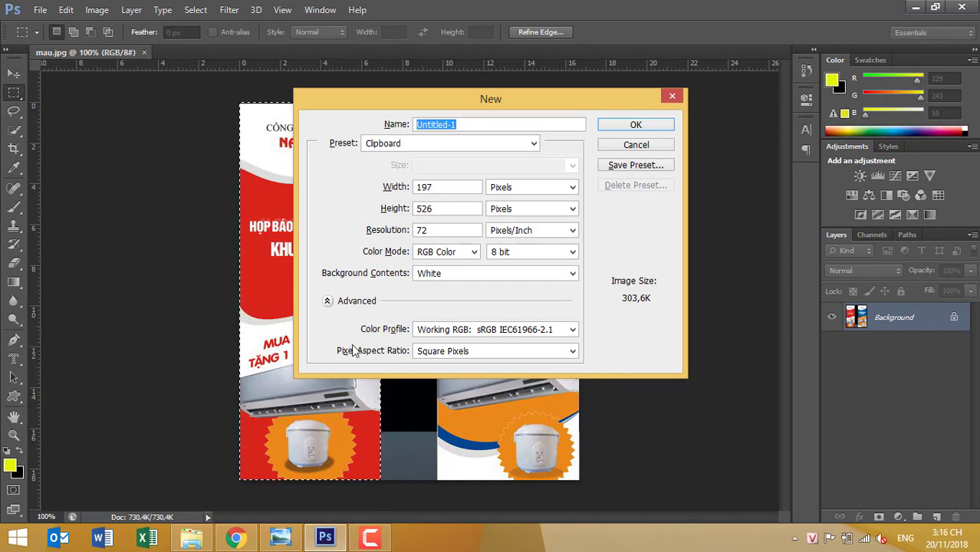
Step: Confirm width 197 and height 526 pixels and create the blank white Untitled-1 document
click(451, 187)
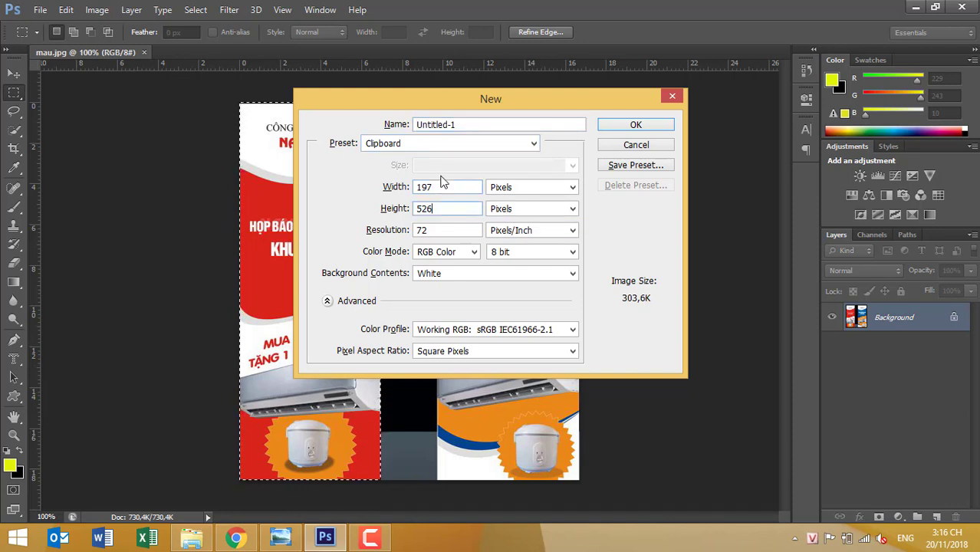
key(Tab)
click(442, 189)
double_click(421, 186)
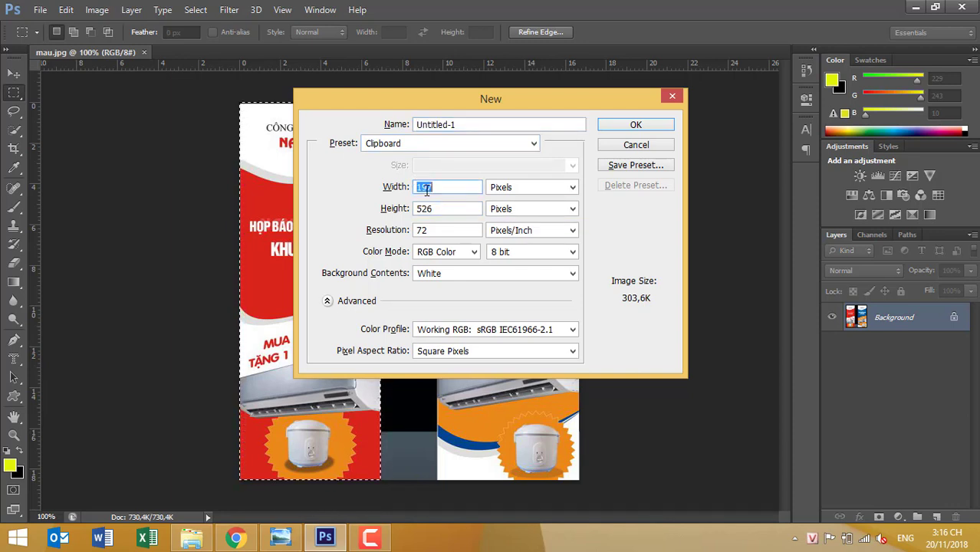
double_click(430, 209)
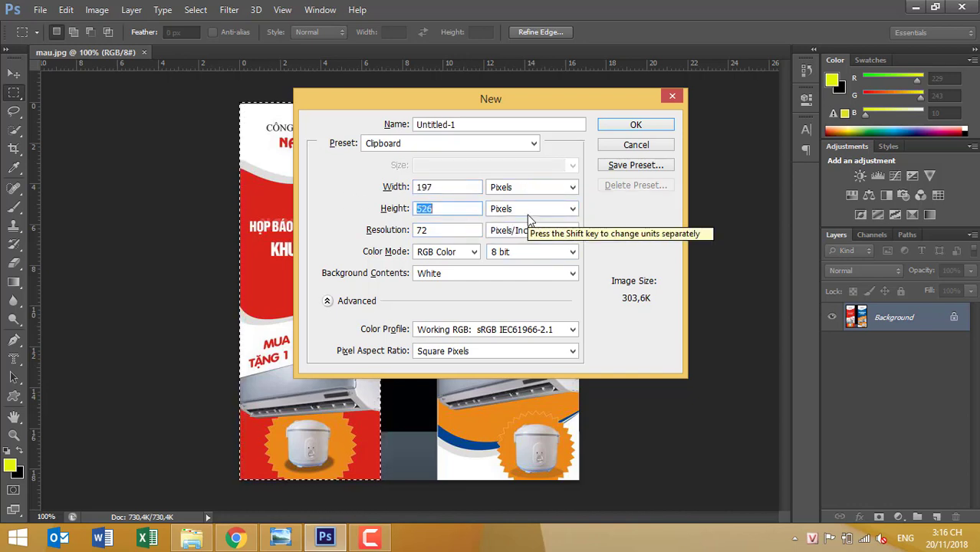
click(634, 125)
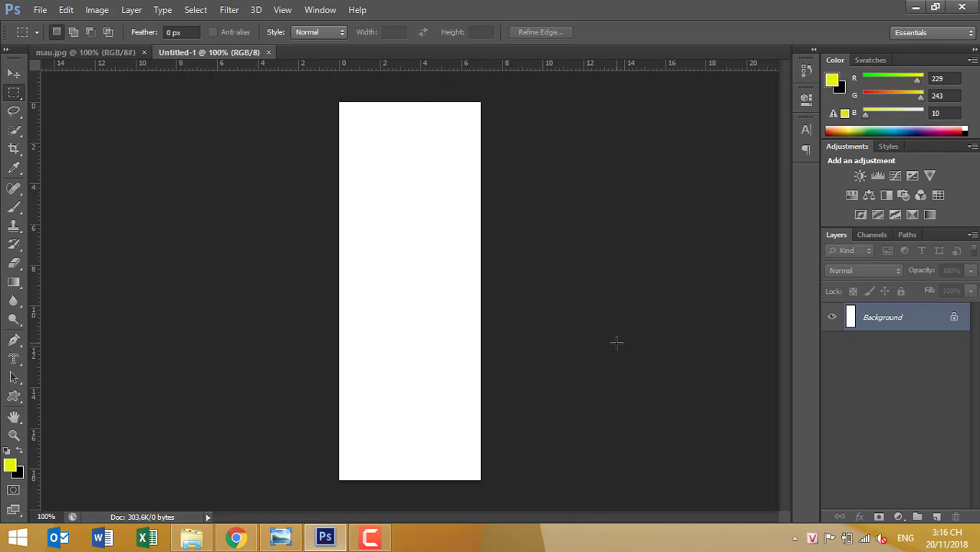
Step: Open Image > Image Size for Untitled-1, showing 197 × 526 px at 72 pixels/inch
click(97, 10)
click(121, 114)
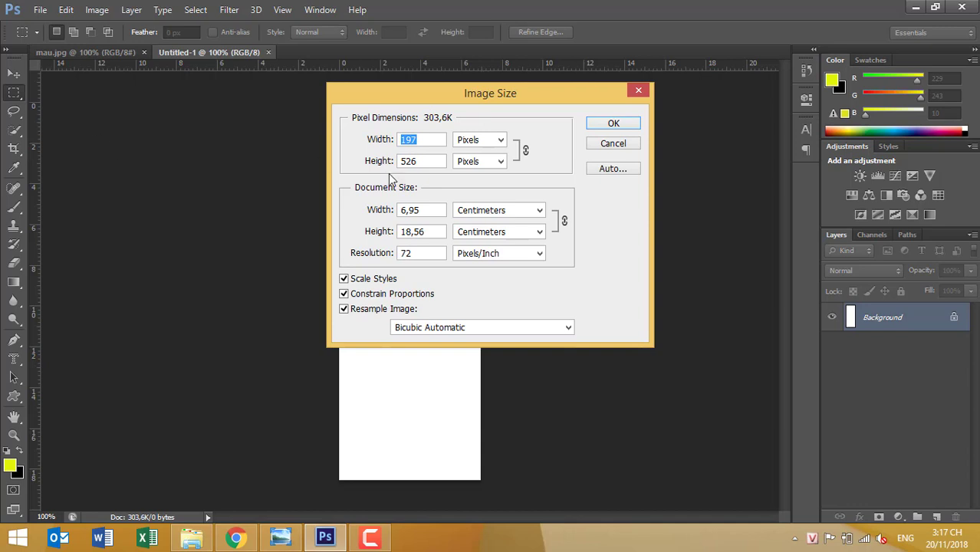
Step: Set document width to 50 cm, resizing to 50 × 133,5 cm (1417×3784 px)
drag(440, 210, 350, 200)
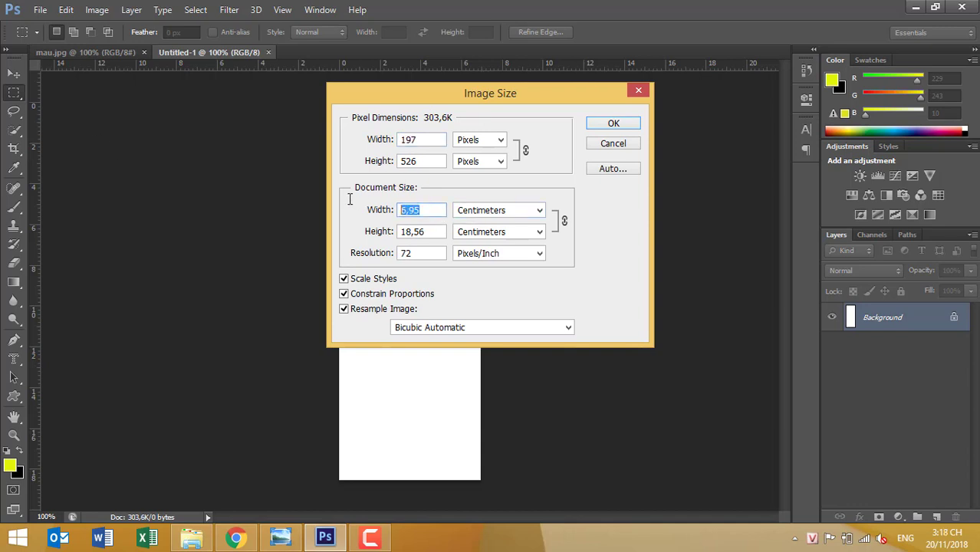
text(50)
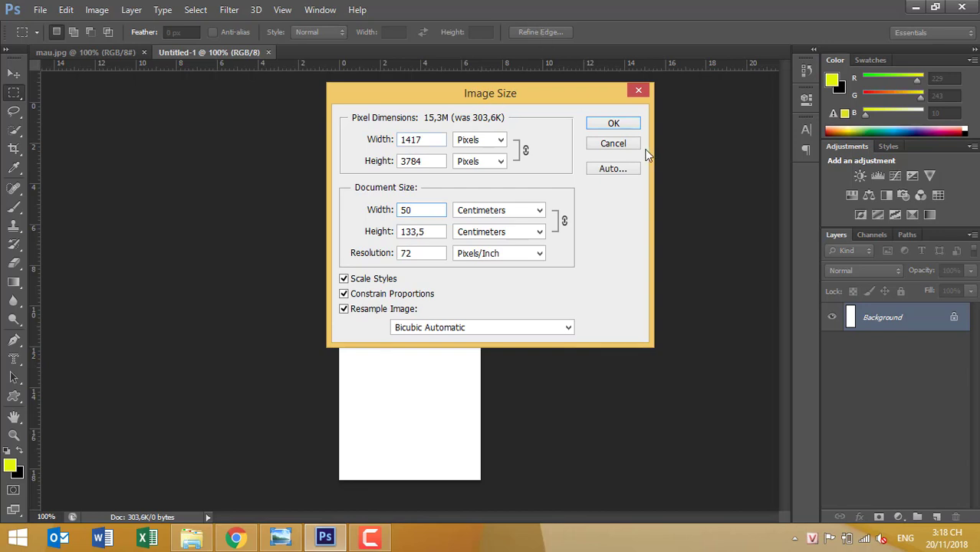
click(614, 126)
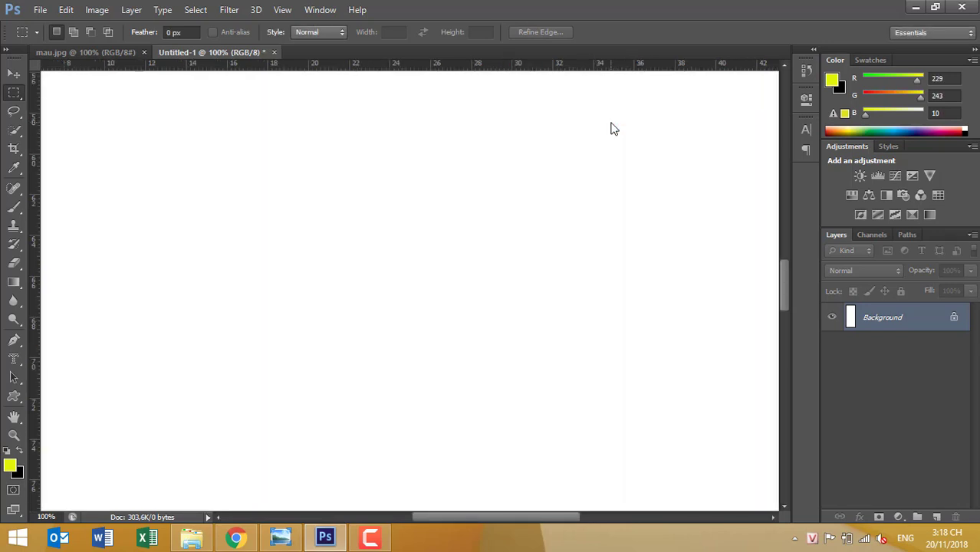
Step: Zoom out on Untitled-1, switch back to mau.jpg and deselect the red banner
scroll(532, 155, down, 5)
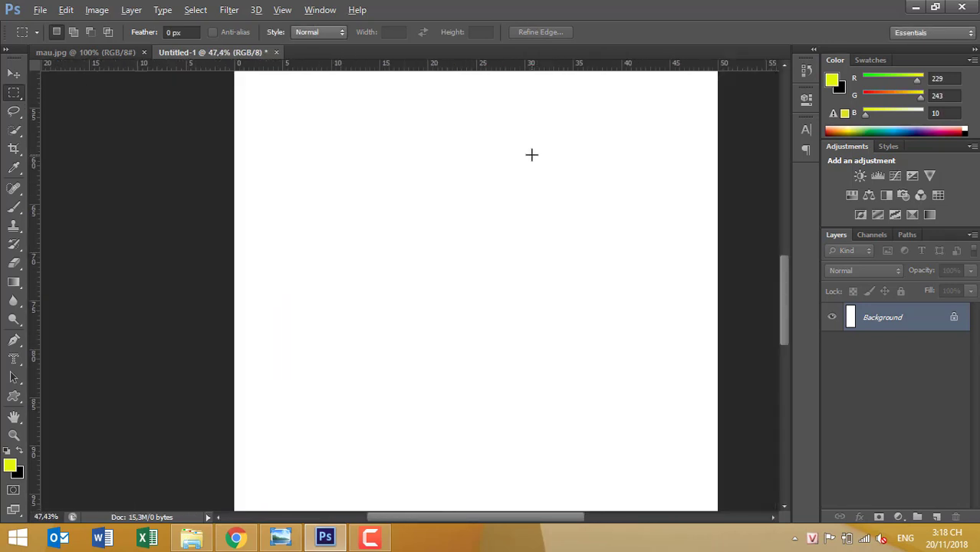
scroll(531, 155, down, 2)
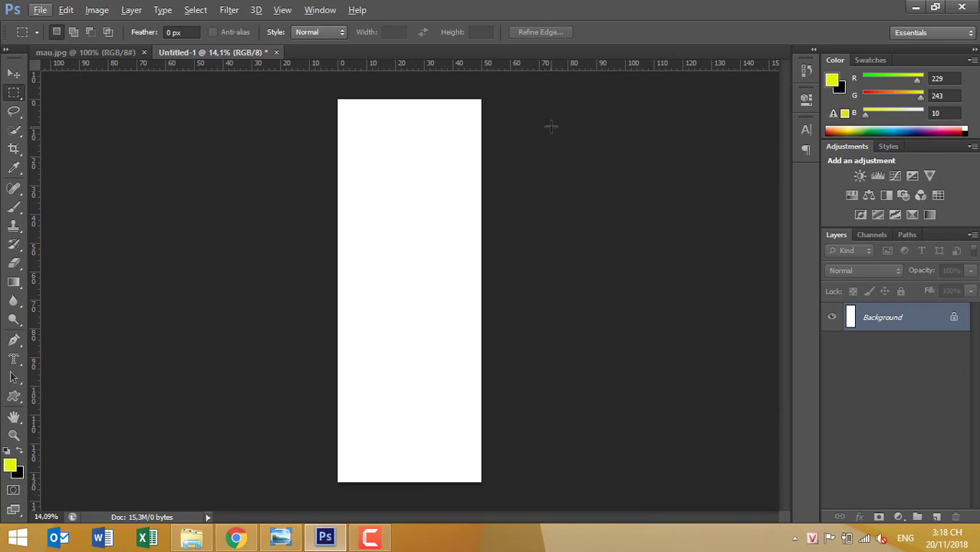
click(99, 52)
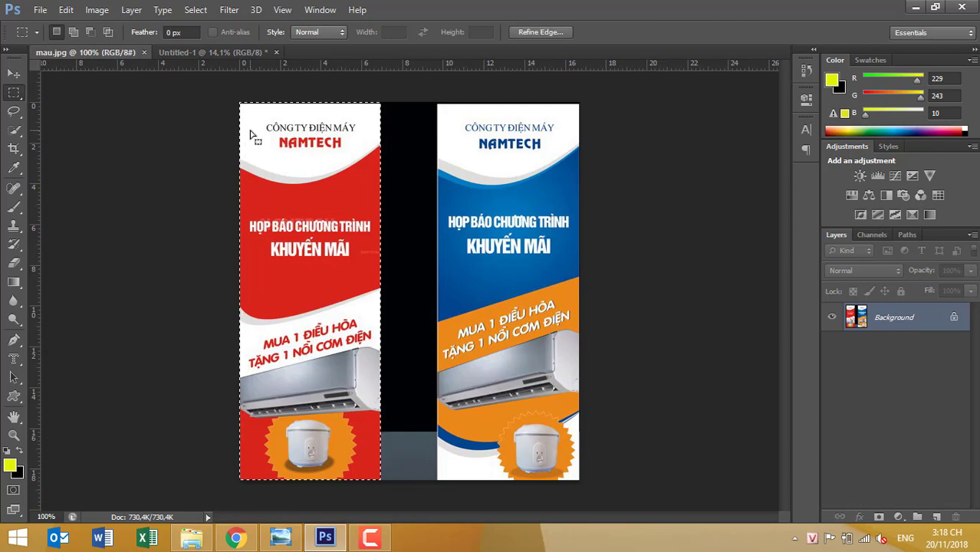
key(ctrl+d)
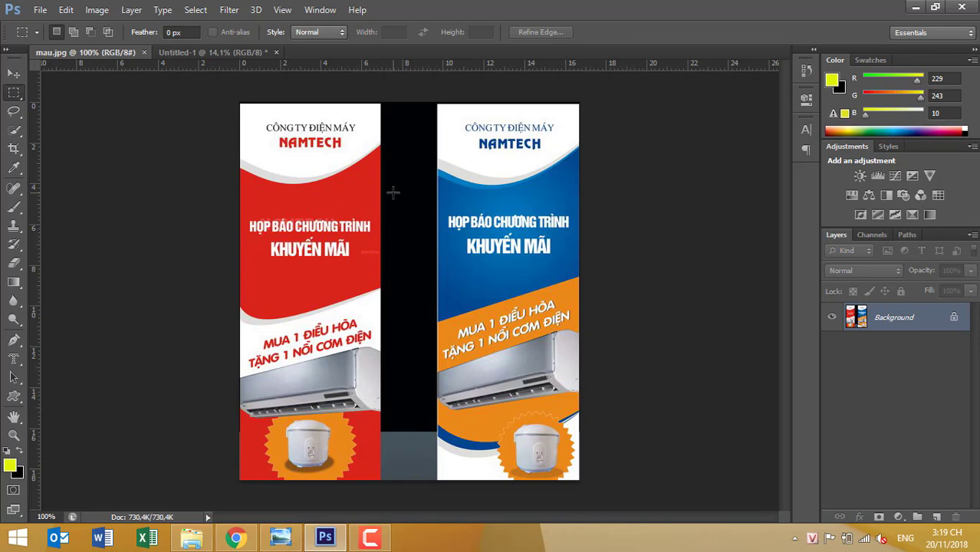
Step: Float mau.jpg and Untitled-1 as separate windows side by side, enlarging Untitled-1's window
drag(85, 52, 89, 150)
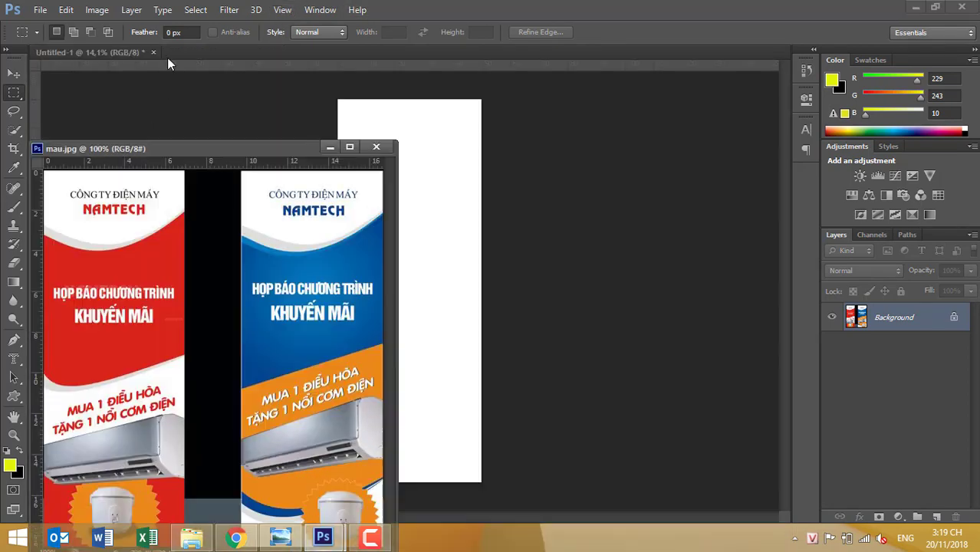
mouse_move(122, 52)
mouse_down()
mouse_move(419, 110)
mouse_move(620, 98)
mouse_up()
mouse_move(212, 149)
mouse_down()
mouse_move(264, 83)
mouse_move(250, 92)
mouse_up()
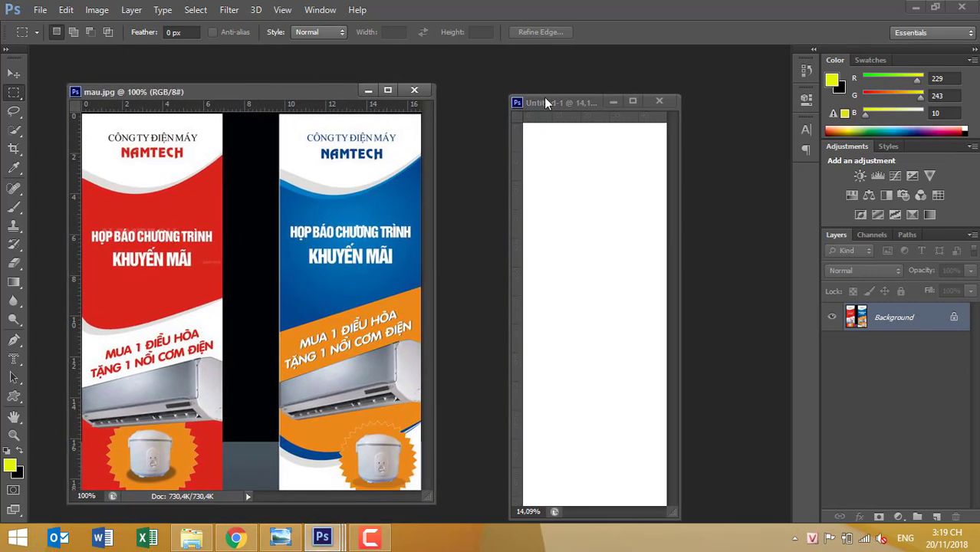
drag(546, 104, 522, 82)
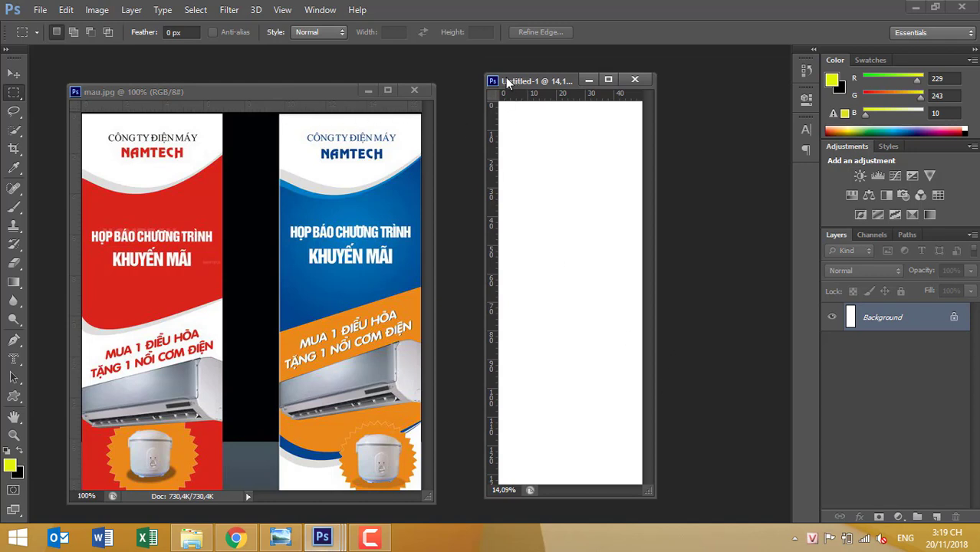
drag(506, 83, 483, 72)
drag(630, 486, 766, 512)
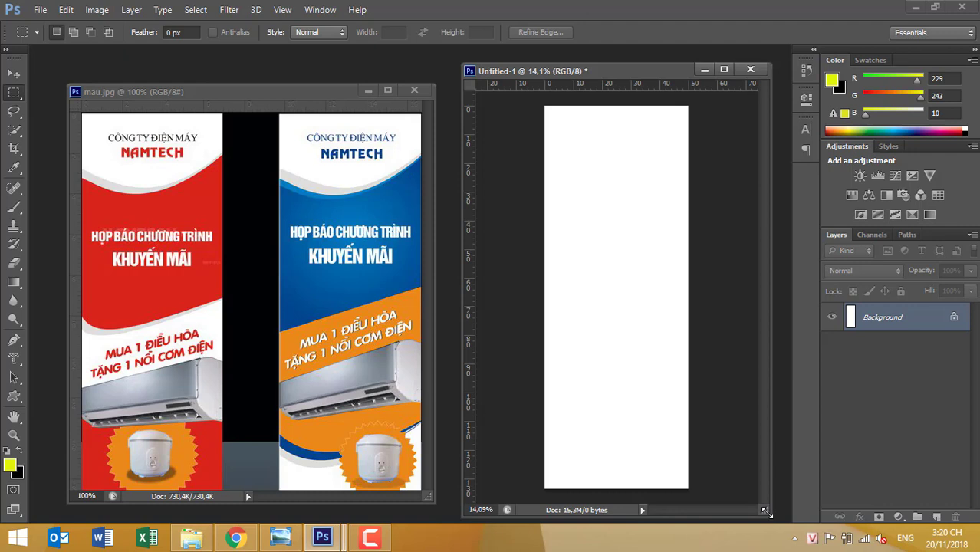
Step: Draw a 1992 × 1222 px light grey ellipse across the page's upper middle with the Ellipse Tool
click(13, 399)
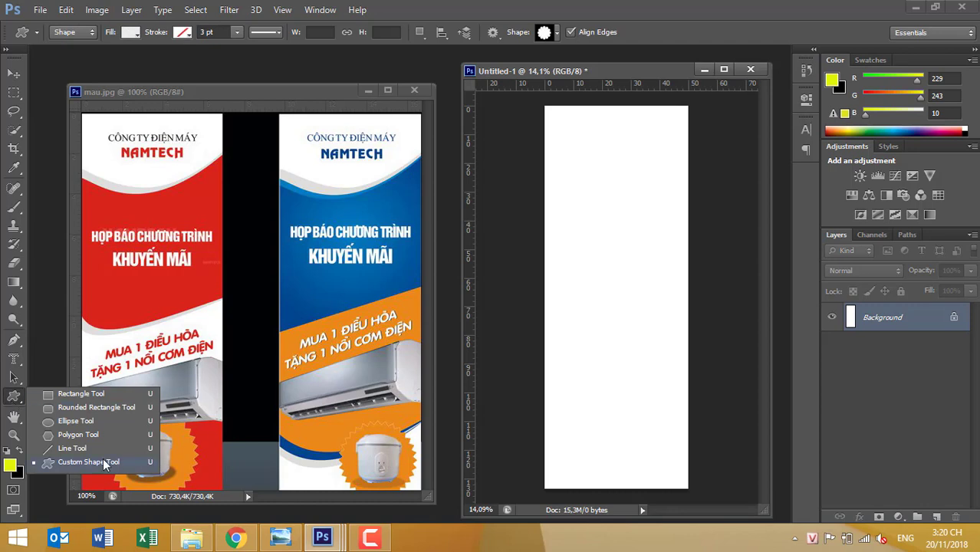
click(92, 423)
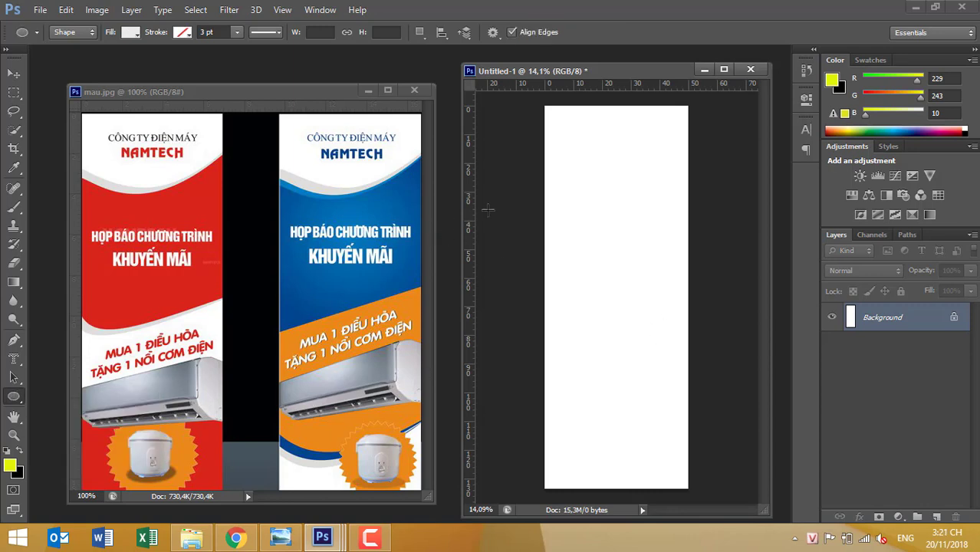
mouse_move(502, 208)
mouse_down()
mouse_move(629, 315)
mouse_move(703, 332)
mouse_up()
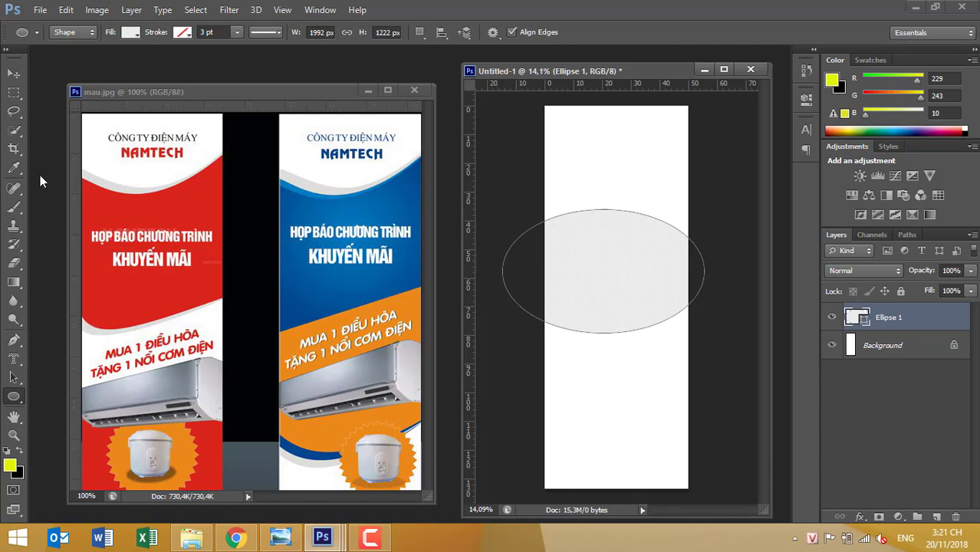
Step: Free-transform the ellipse to a roughly 39-degree tilt, shifted up-right to overhang the right edge
key(ctrl+t)
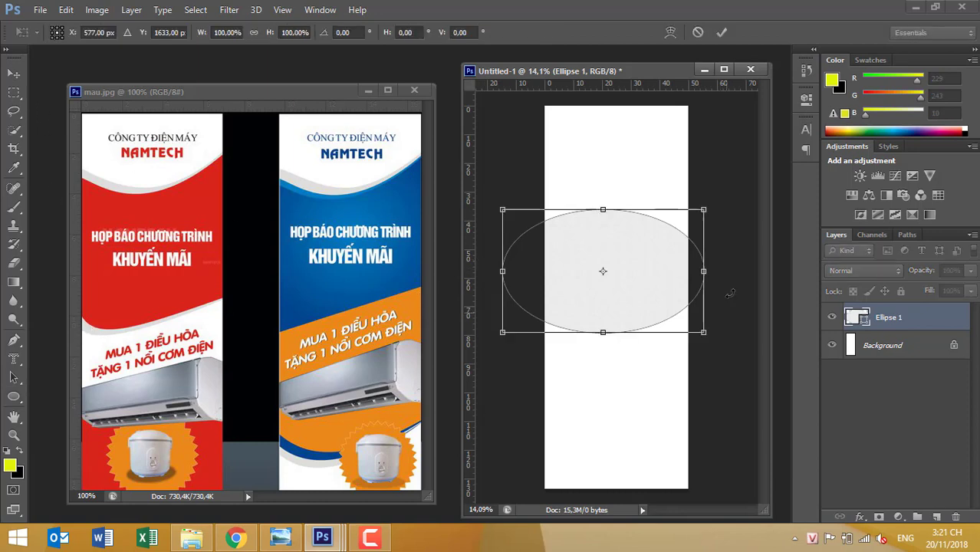
drag(730, 293, 741, 193)
mouse_move(547, 344)
mouse_down()
mouse_move(581, 315)
mouse_move(583, 323)
mouse_up()
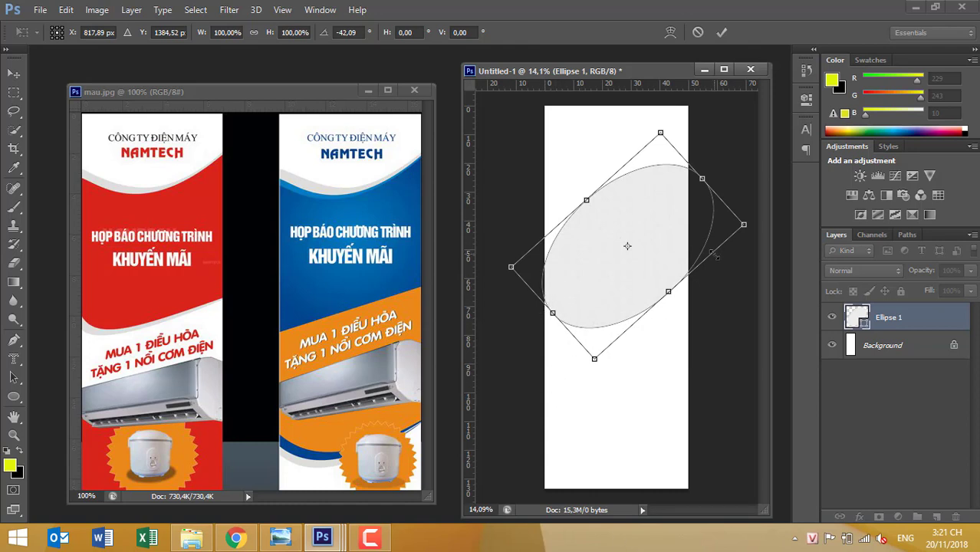
drag(737, 199, 687, 272)
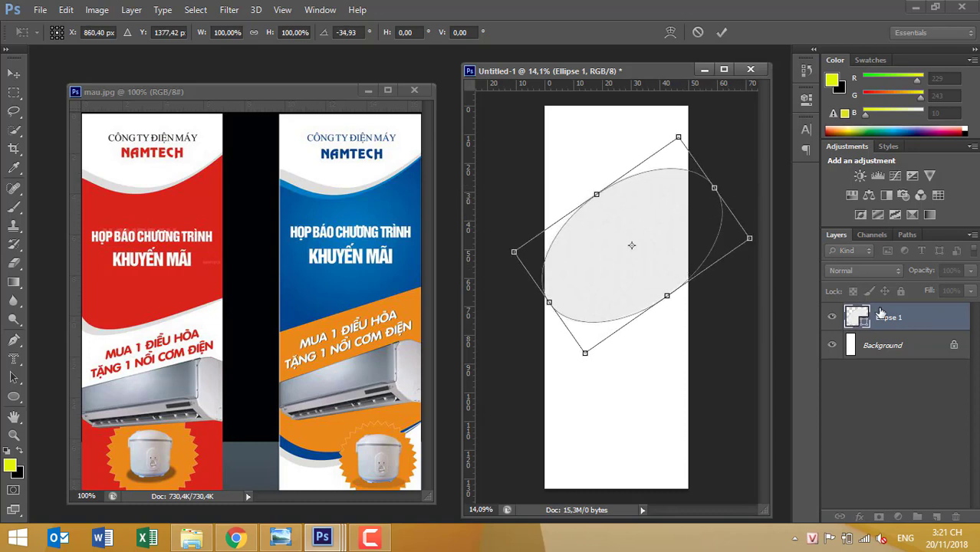
key(Return)
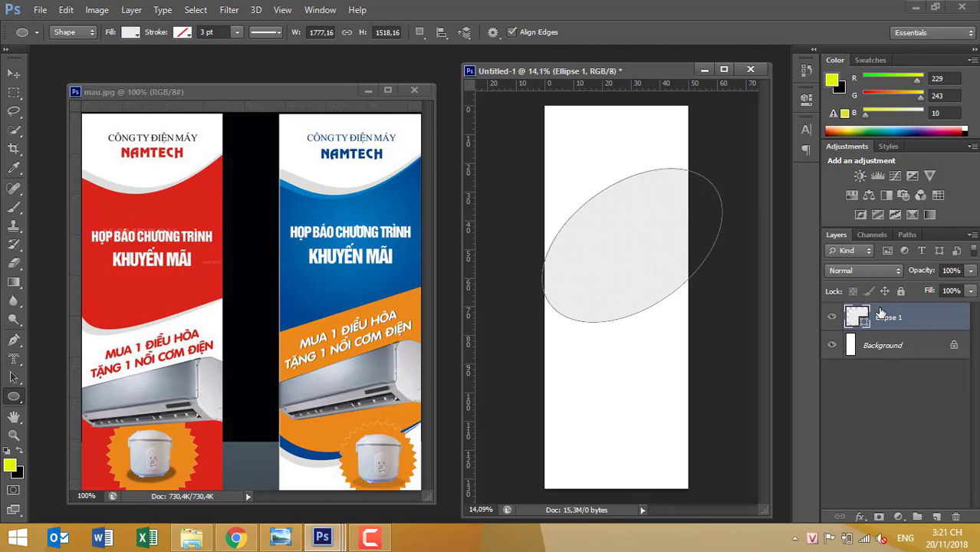
Step: Load the Ellipse 1 layer's outline as a selection from its layer thumbnail
ctrl+click(879, 310)
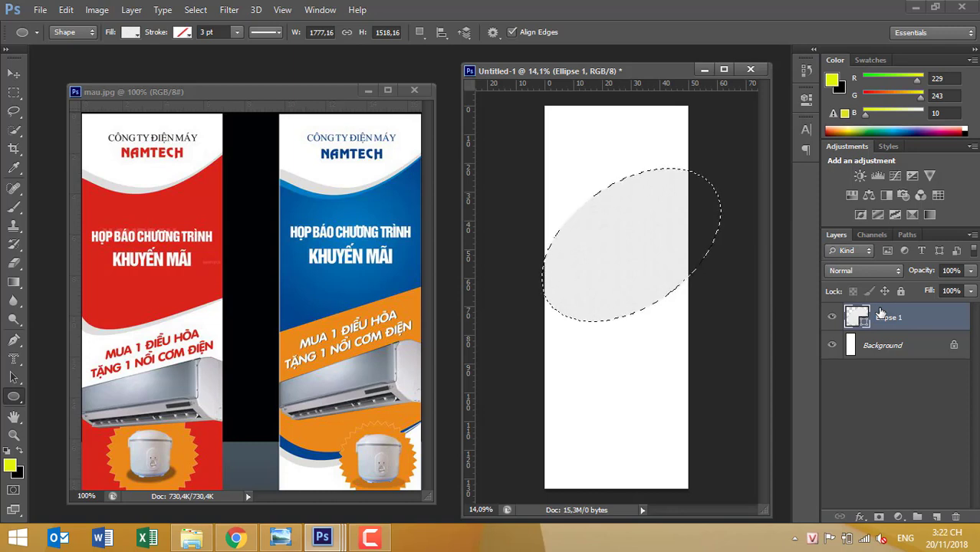
drag(879, 313, 865, 323)
ctrl+click(865, 324)
Step: Add rectangles from the banner's top-left corner to its right edge, plus a left-edge strip
click(11, 94)
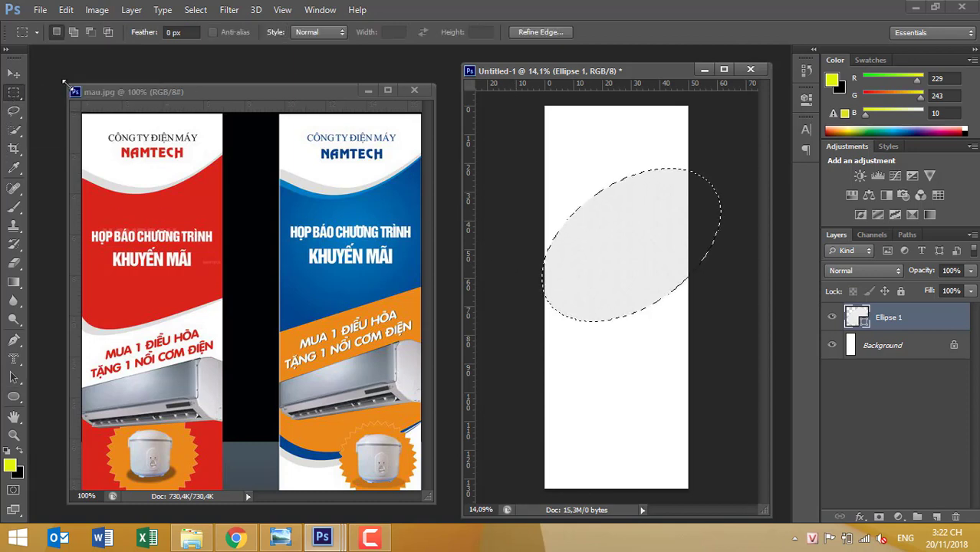
key(shift)
drag(544, 106, 655, 267)
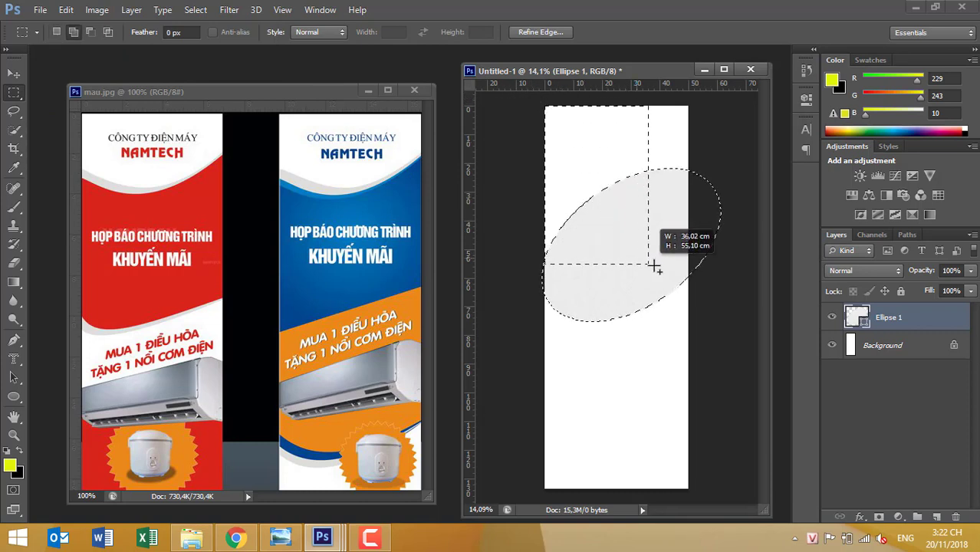
drag(654, 267, 687, 262)
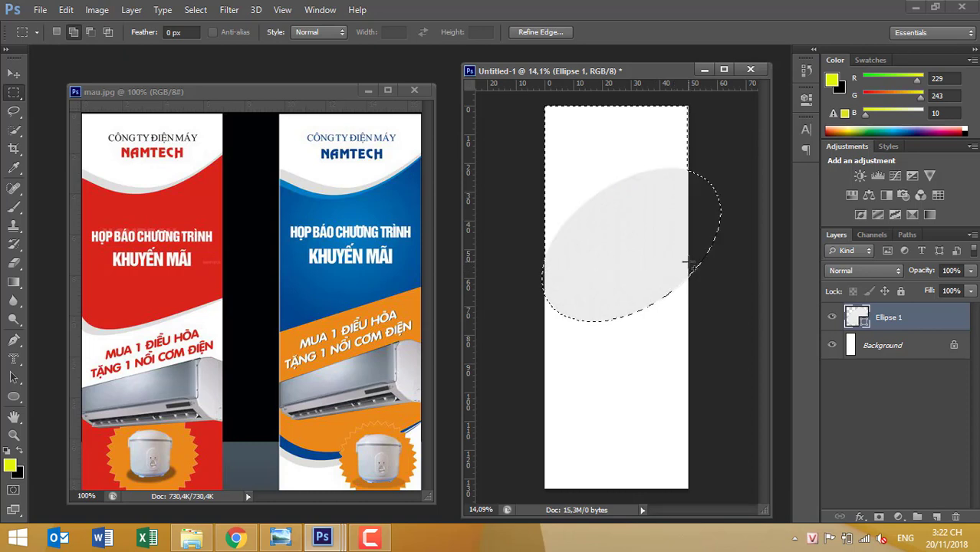
drag(546, 225, 555, 283)
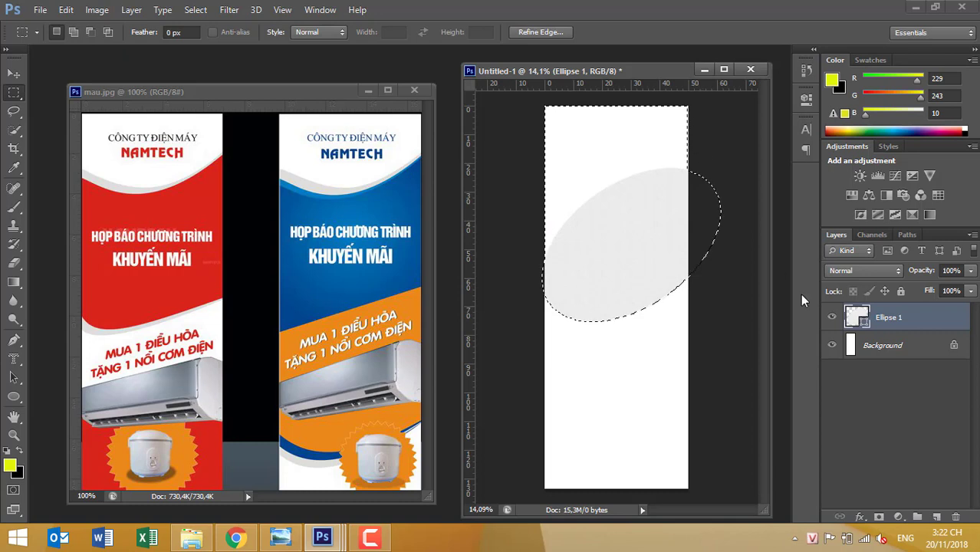
Step: Turn off Ellipse 1's visibility and create an empty Layer 1 above it
click(831, 319)
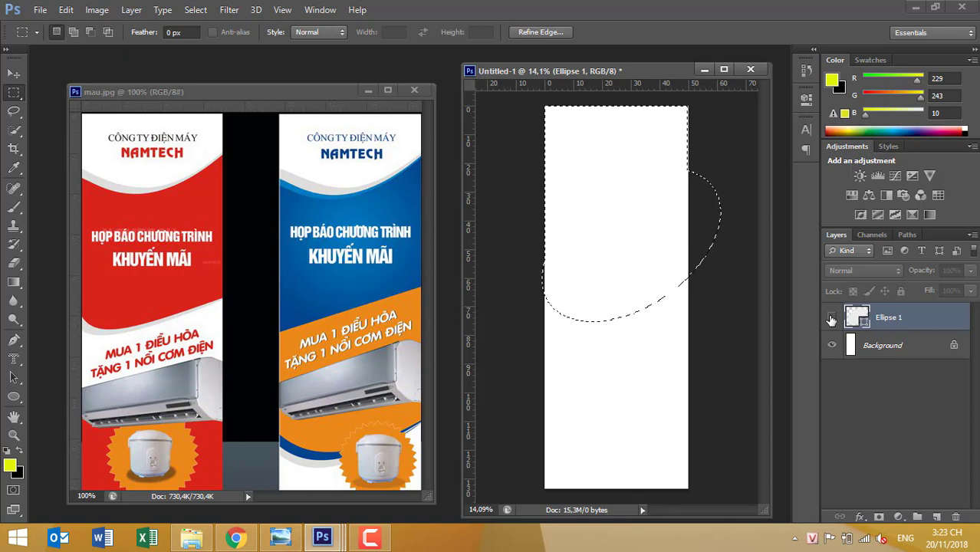
click(832, 320)
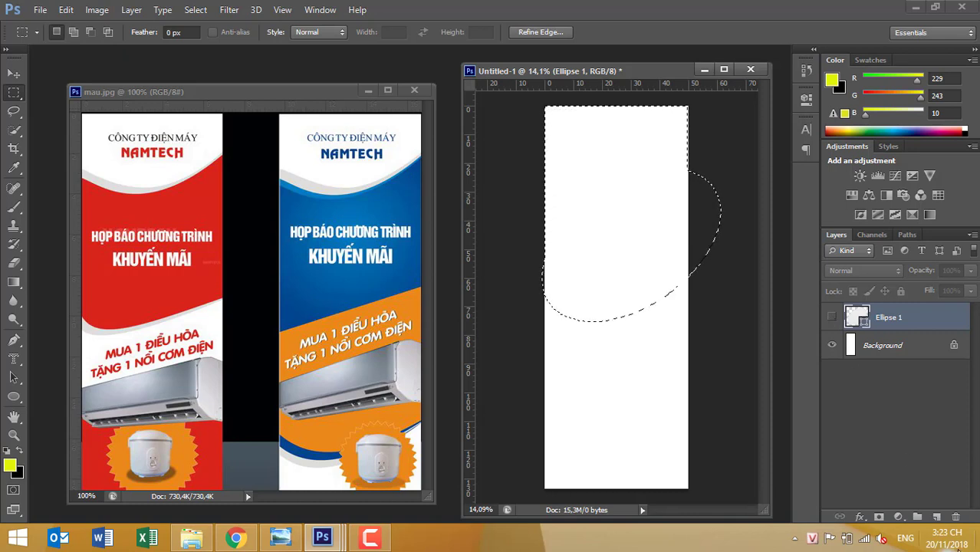
click(937, 517)
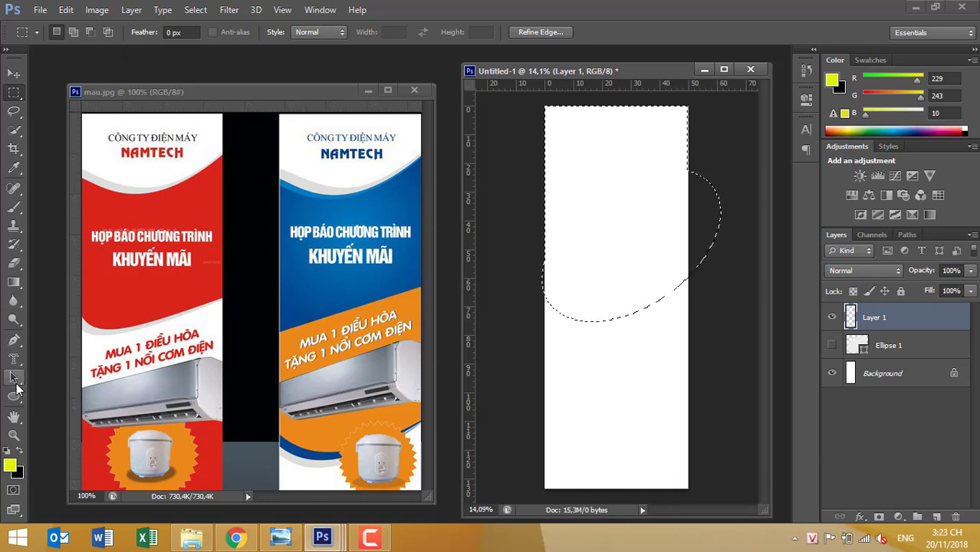
Step: Fill the selection with light grey (221, 222, 214) sampled from mau.jpg, then deselect
click(14, 168)
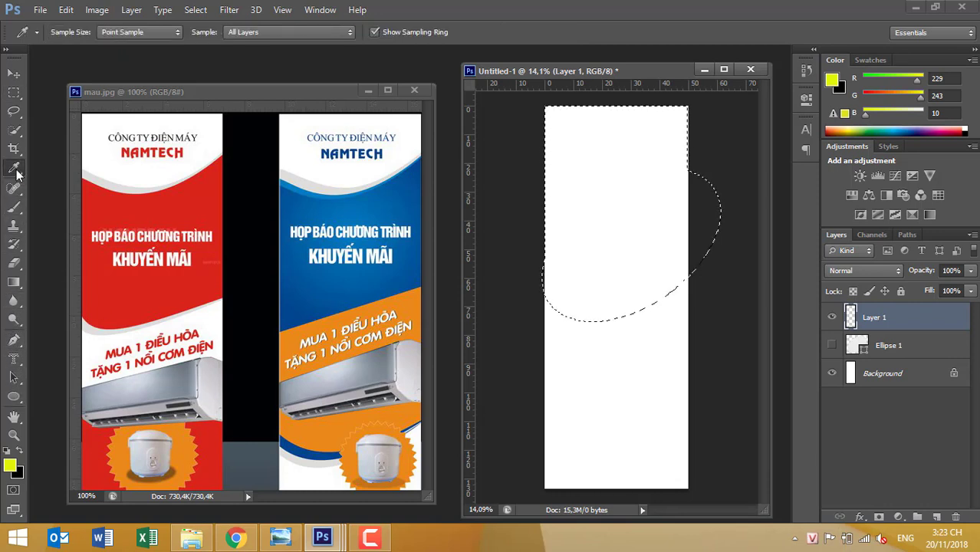
click(89, 328)
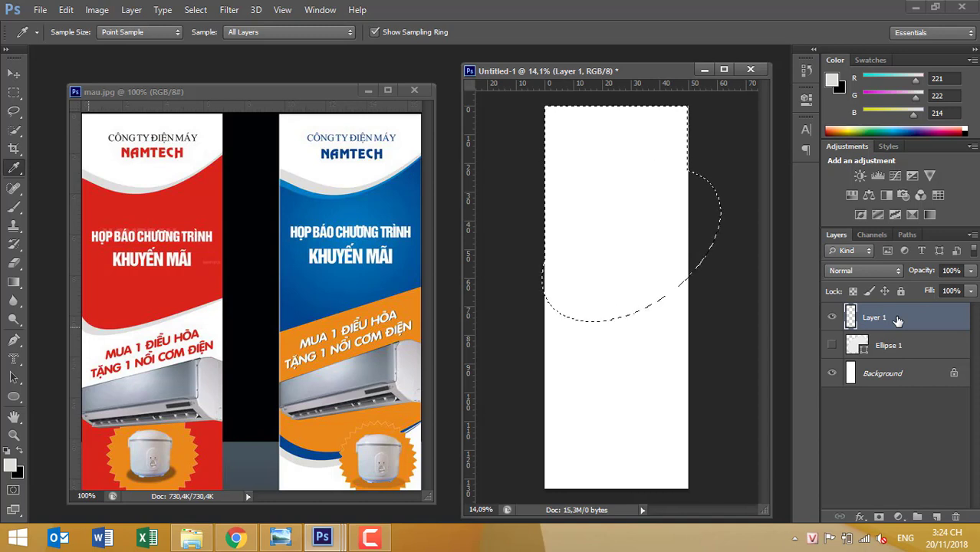
key(alt+BackSpace)
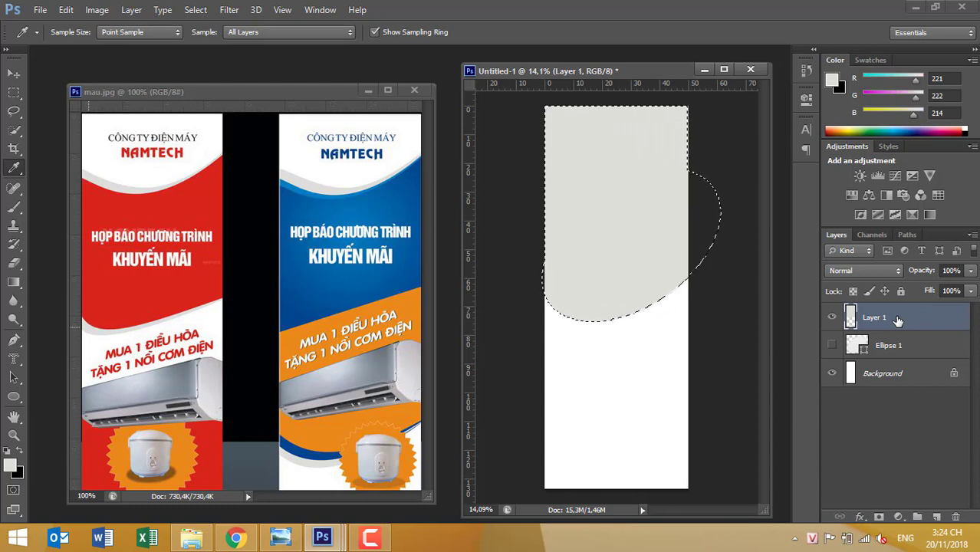
click(195, 10)
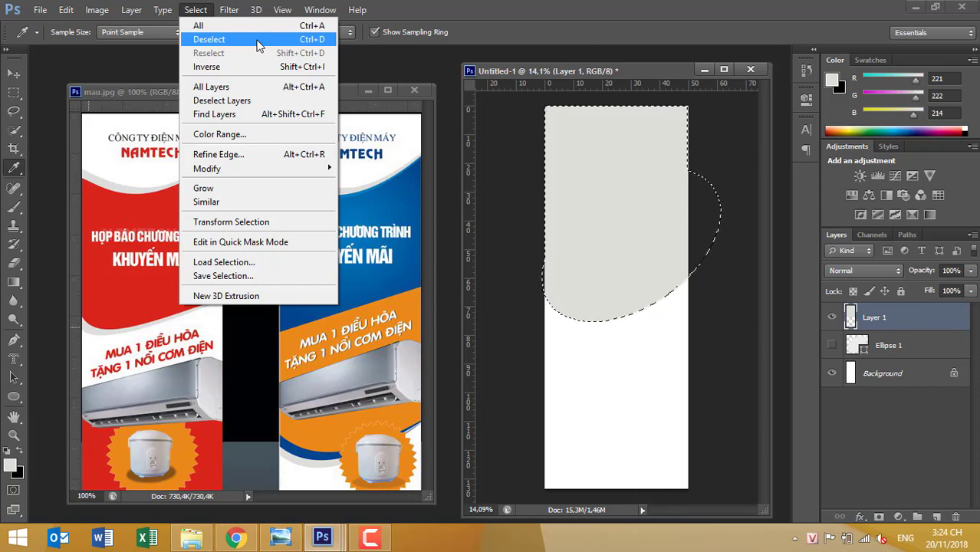
click(257, 46)
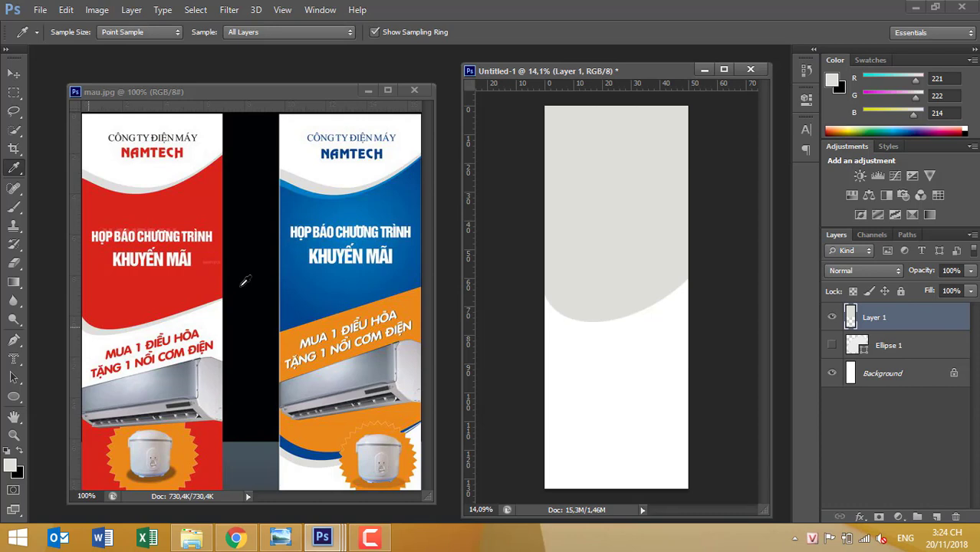
click(886, 349)
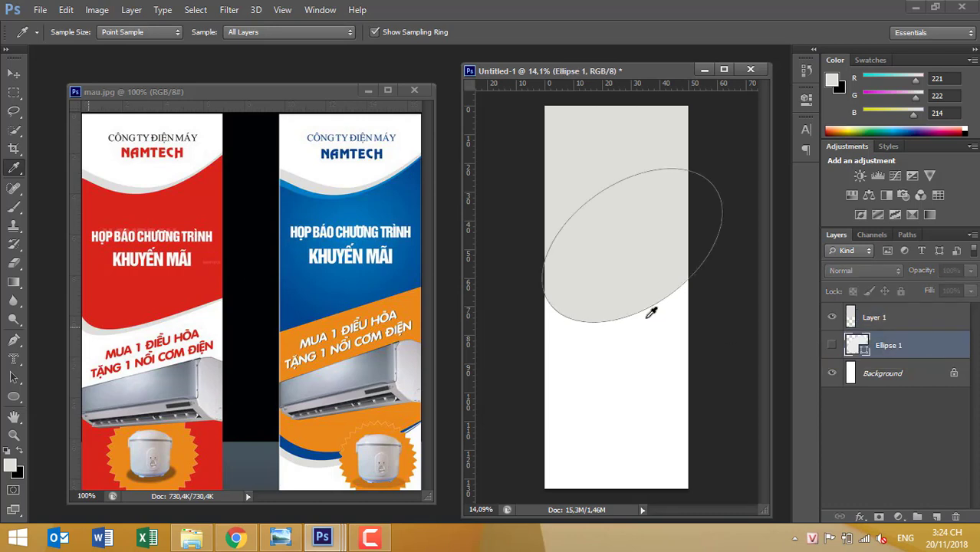
Step: Rotate the Ellipse 1 shape about 8 degrees and nudge it up and slightly right
click(14, 73)
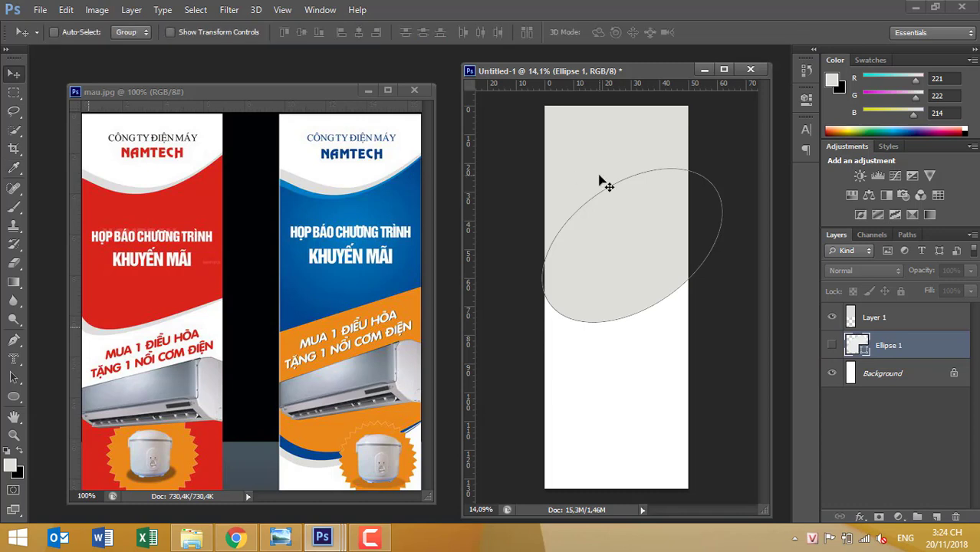
key(ctrl+t)
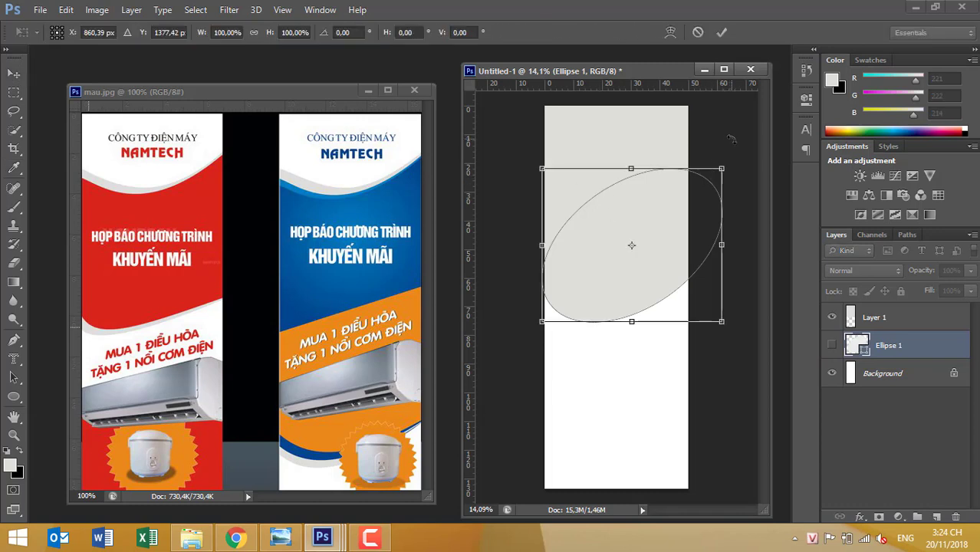
drag(730, 138, 740, 239)
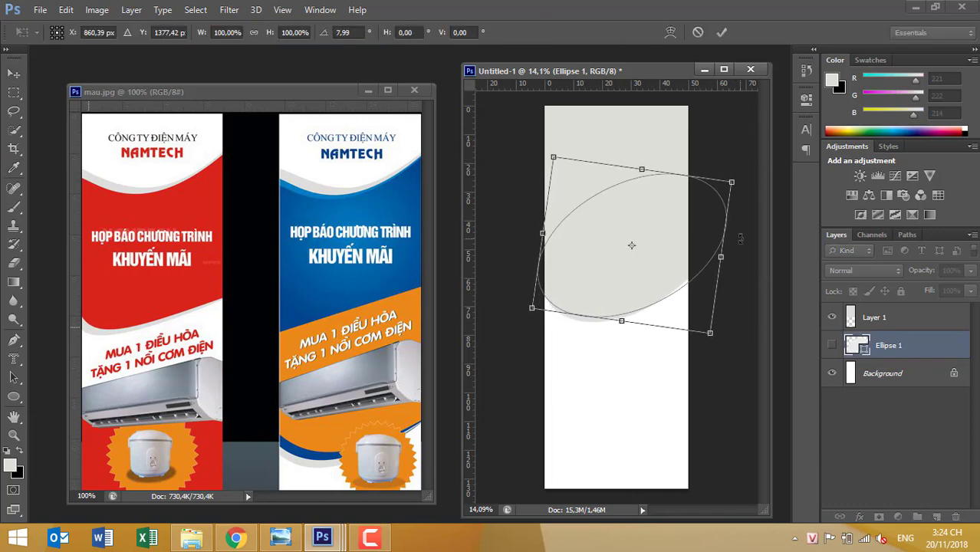
key(Up)
key(Up)
key(Up)
key(Up)
key(Up)
key(Up)
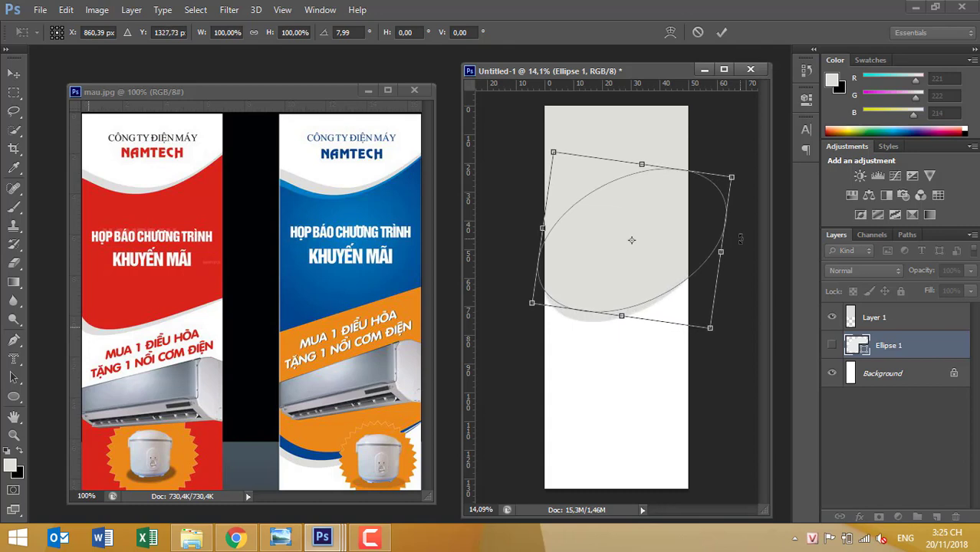
key(Up)
key(Up)
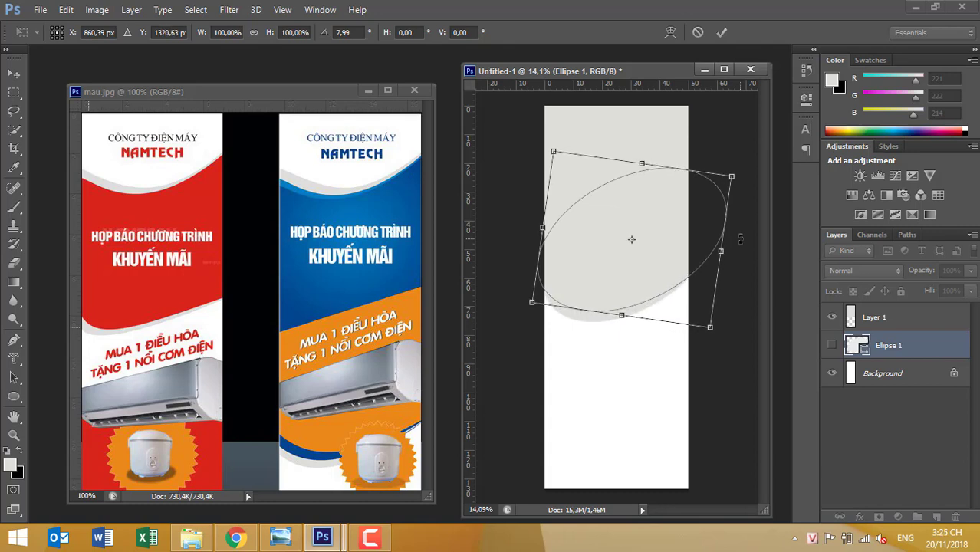
key(Right)
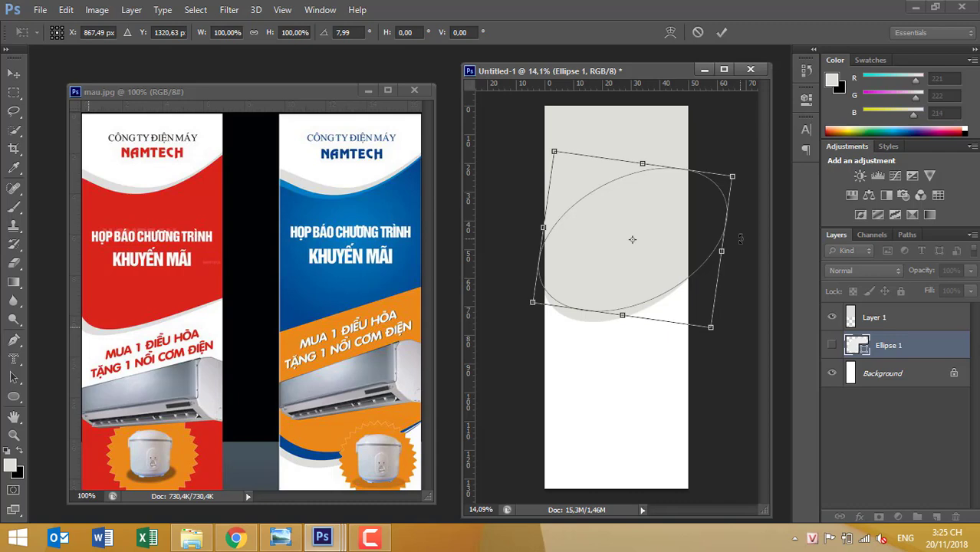
key(Return)
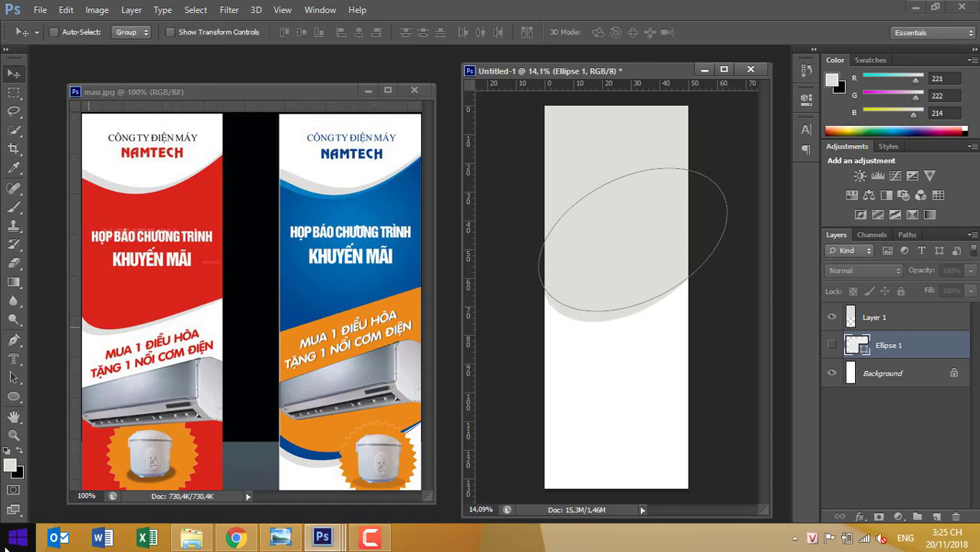
Step: Skew the ellipse by raising its left side, then load its outline as a selection
click(15, 539)
click(394, 354)
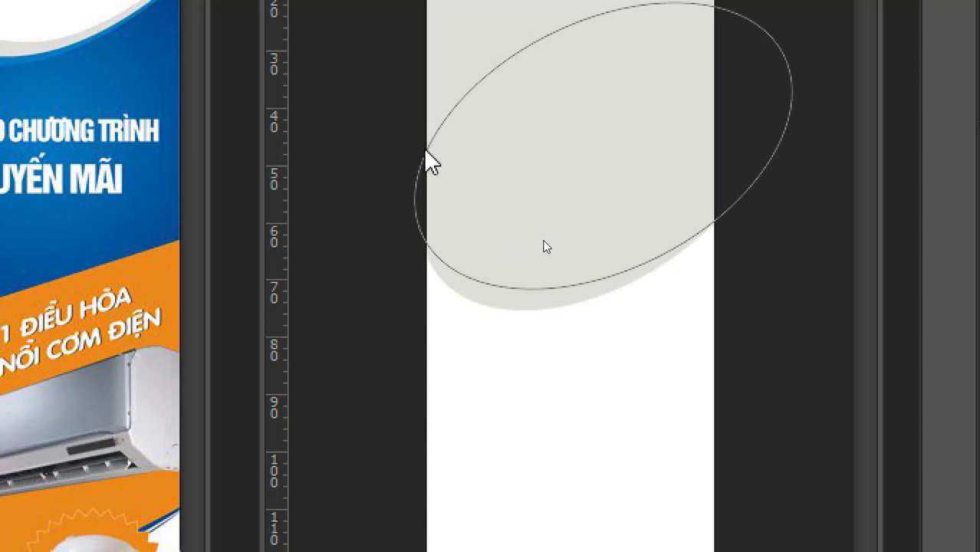
key(ctrl+t)
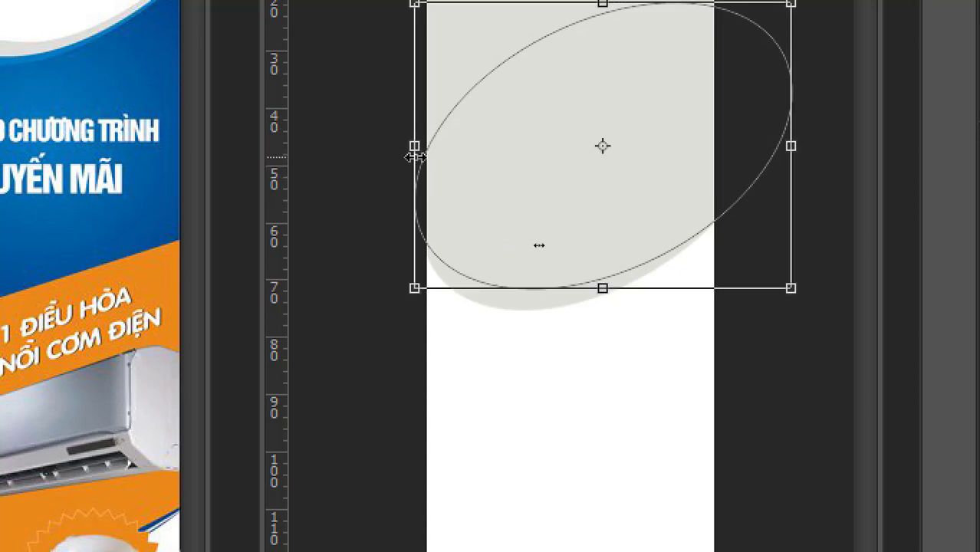
drag(418, 147, 414, 136)
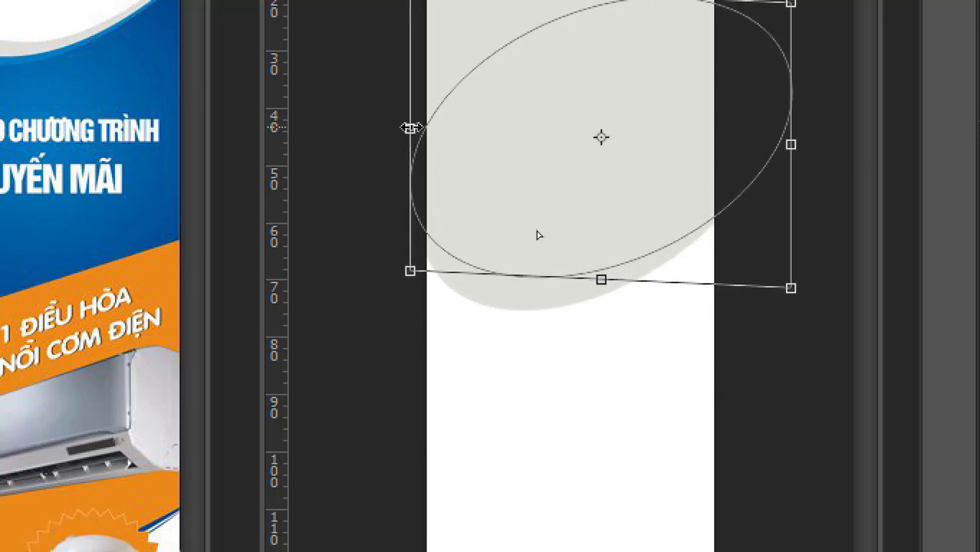
key(Return)
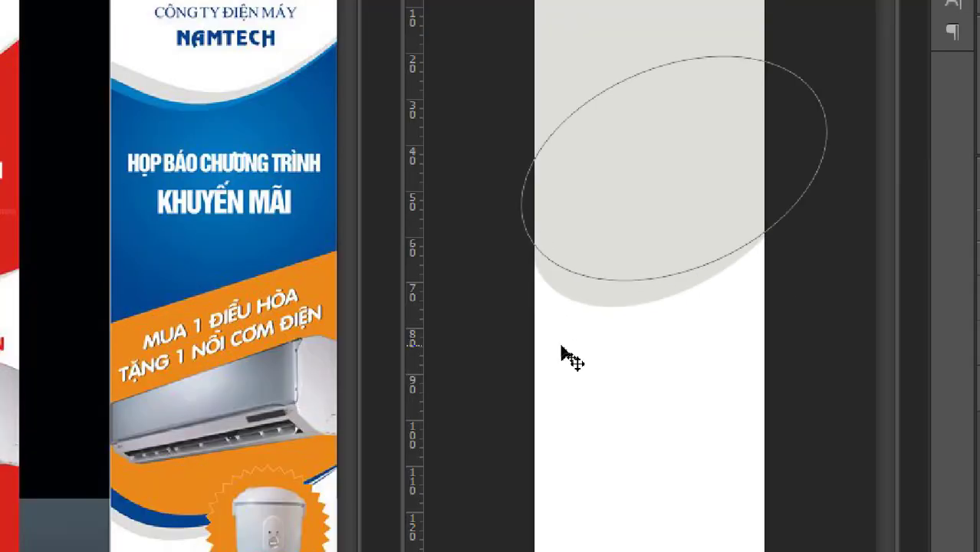
key(ctrl+Return)
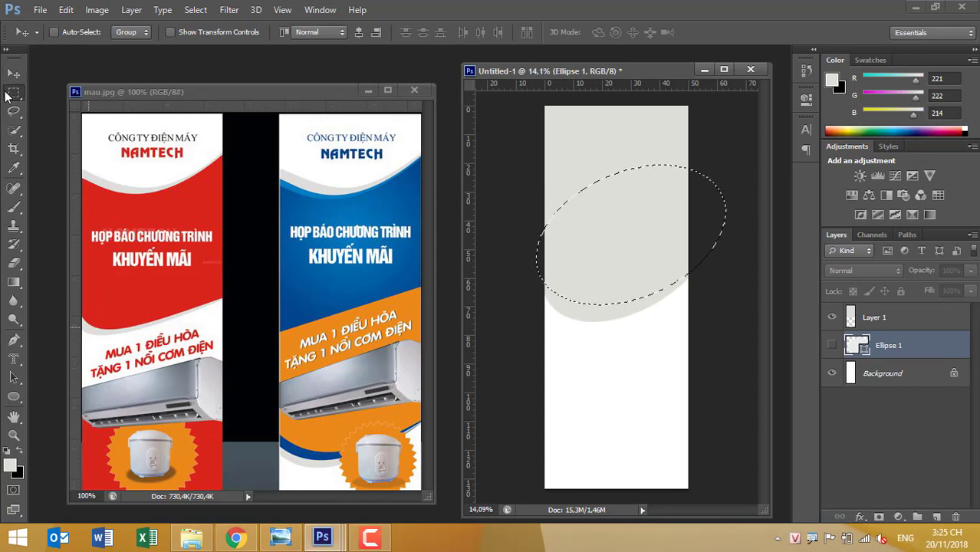
Step: Add a rectangle from the banner's top-left corner to the ellipse selection
click(13, 92)
drag(545, 105, 577, 154)
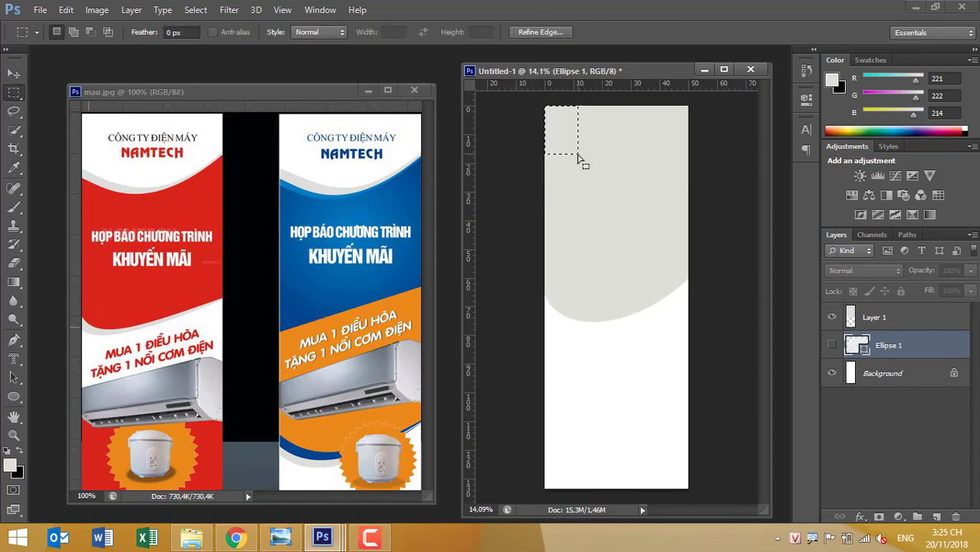
key(ctrl+z)
drag(545, 106, 692, 249)
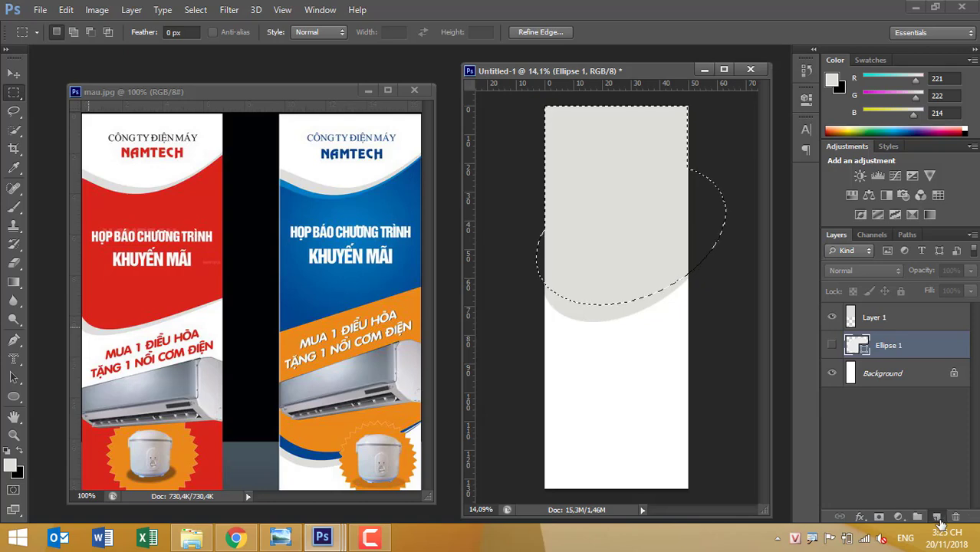
Step: Fill a new Layer 2 with sampled red (218, 37, 28), deselect, and move it above Layer 1
click(939, 518)
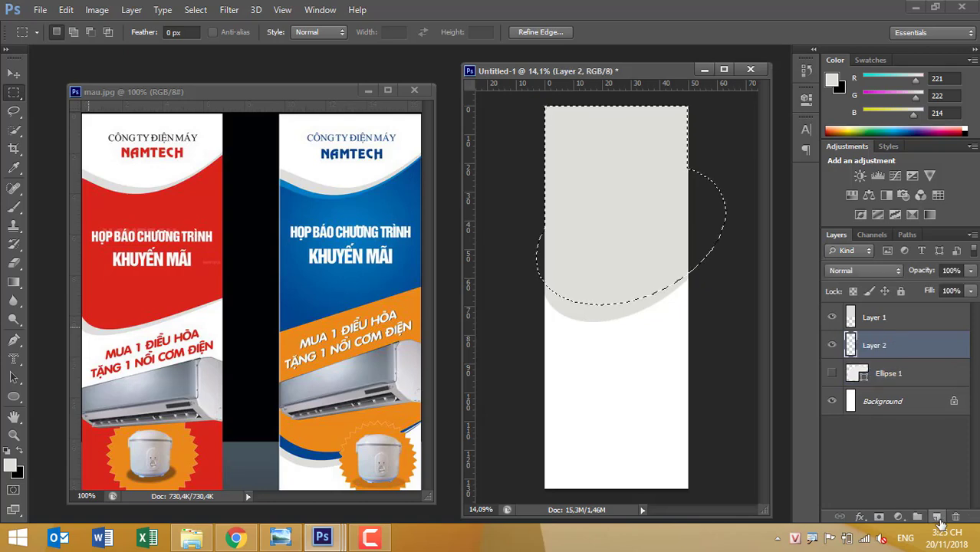
click(10, 465)
click(129, 285)
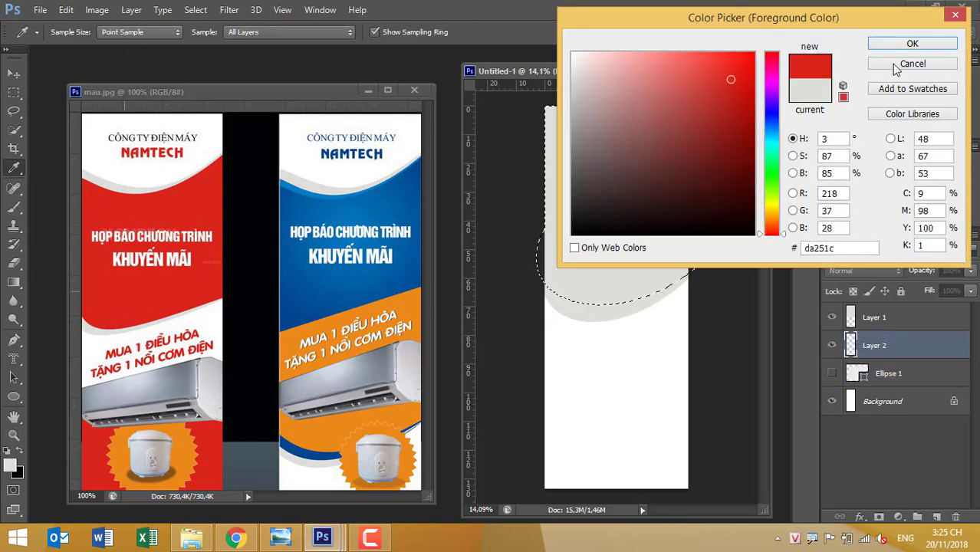
click(912, 43)
key(m)
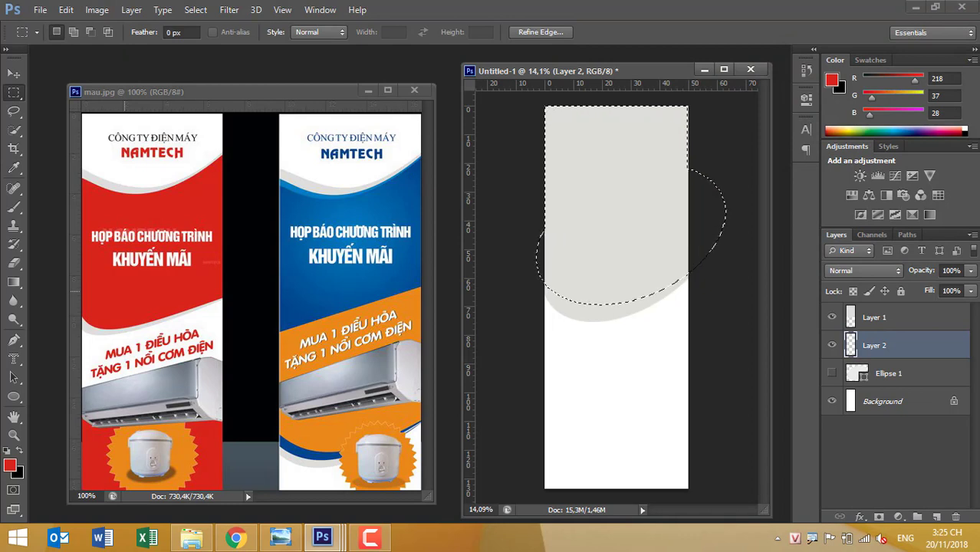
key(alt+BackSpace)
key(ctrl+d)
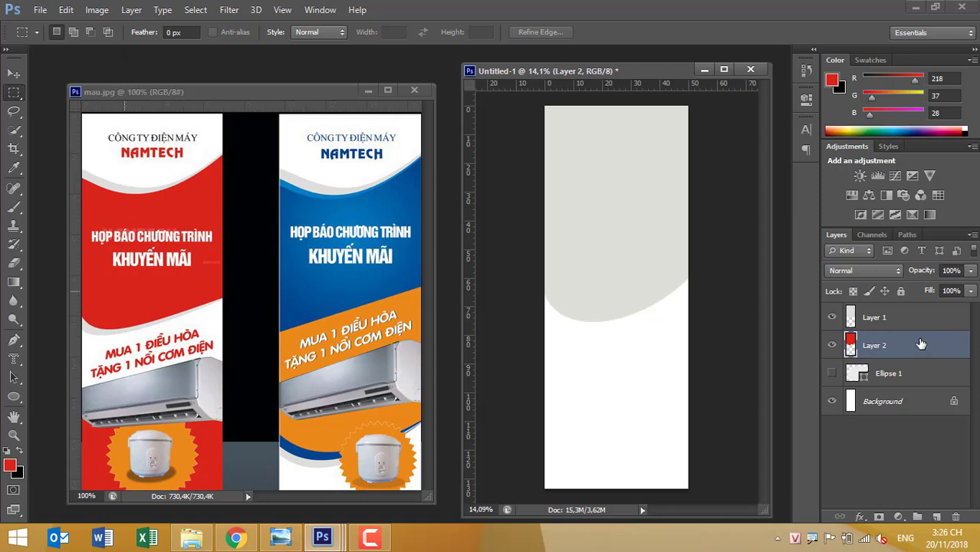
drag(915, 342, 918, 308)
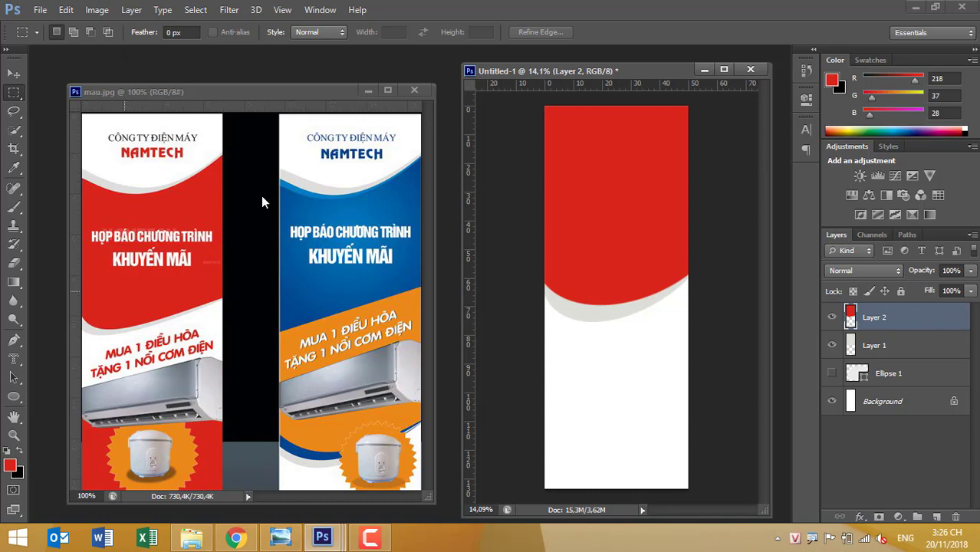
Step: Move Ellipse 1 up near the banner top, stretch and tilt it, and load it as a selection
click(898, 375)
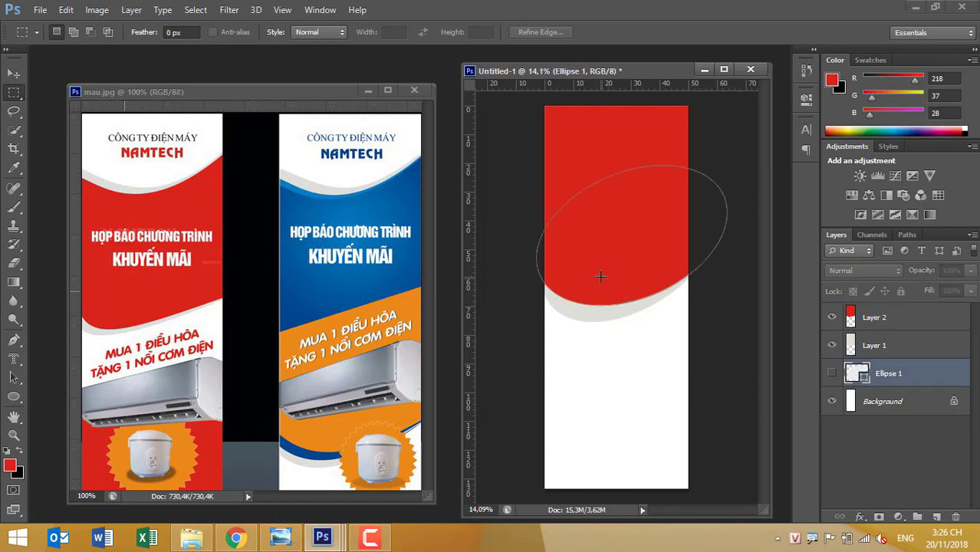
key(v)
drag(608, 281, 603, 184)
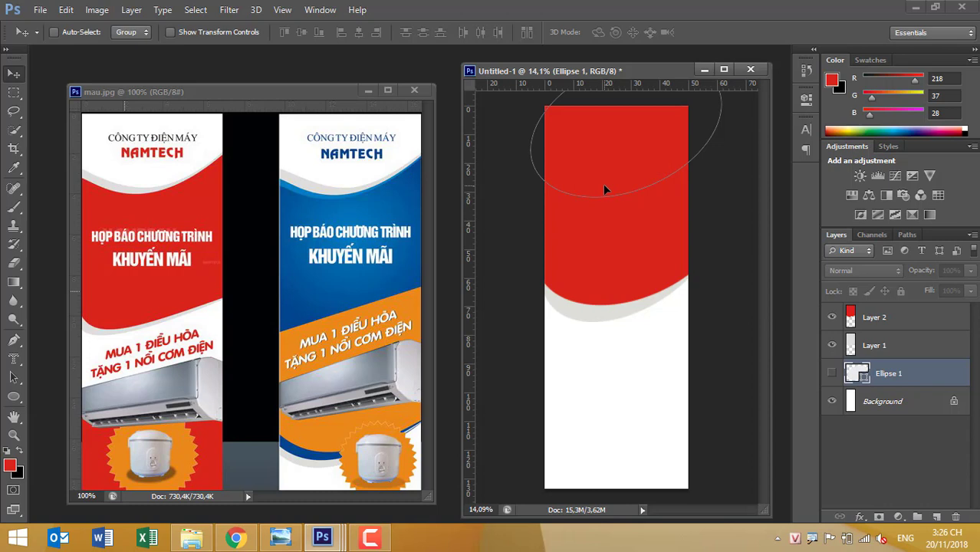
click(640, 178)
key(ctrl+t)
mouse_move(523, 197)
mouse_down()
mouse_move(528, 262)
mouse_move(533, 238)
mouse_up()
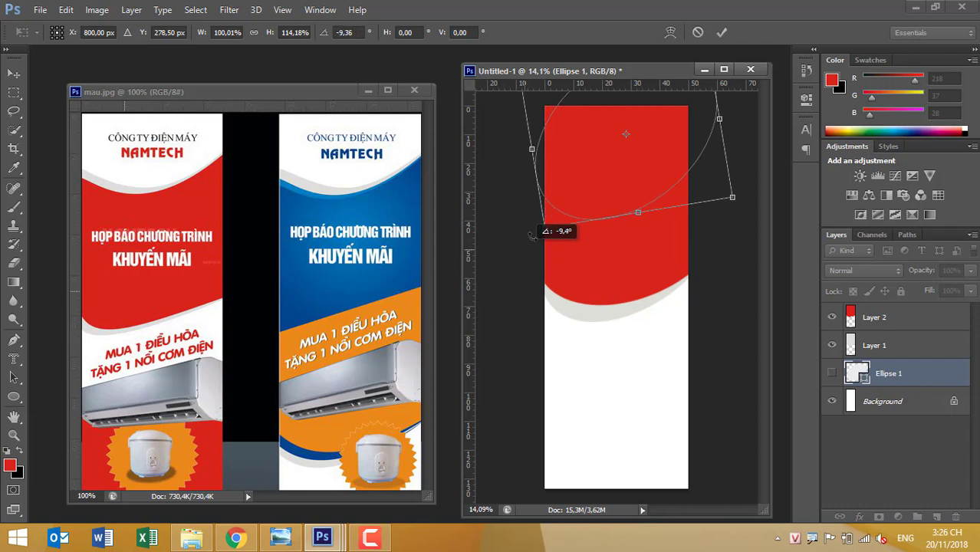
drag(589, 198, 592, 172)
key(Return)
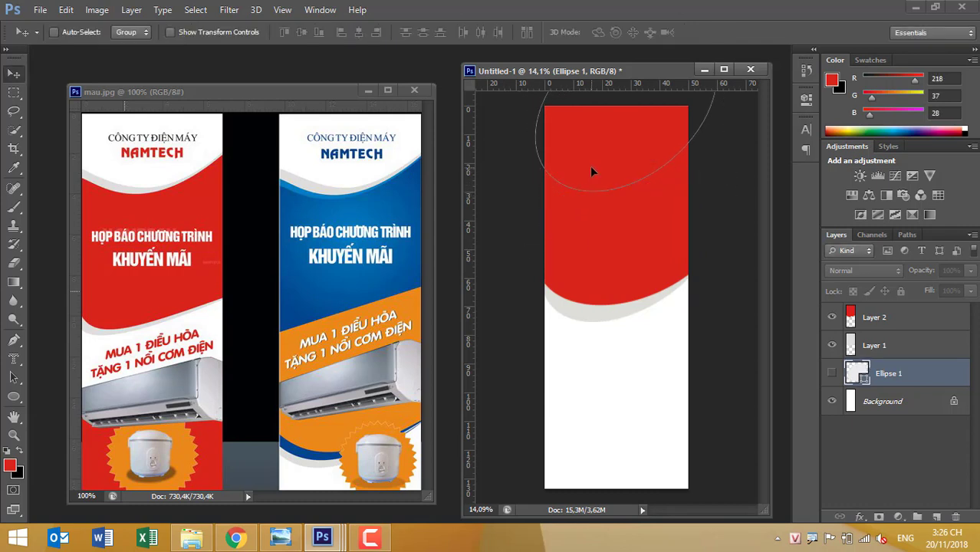
key(ctrl+Return)
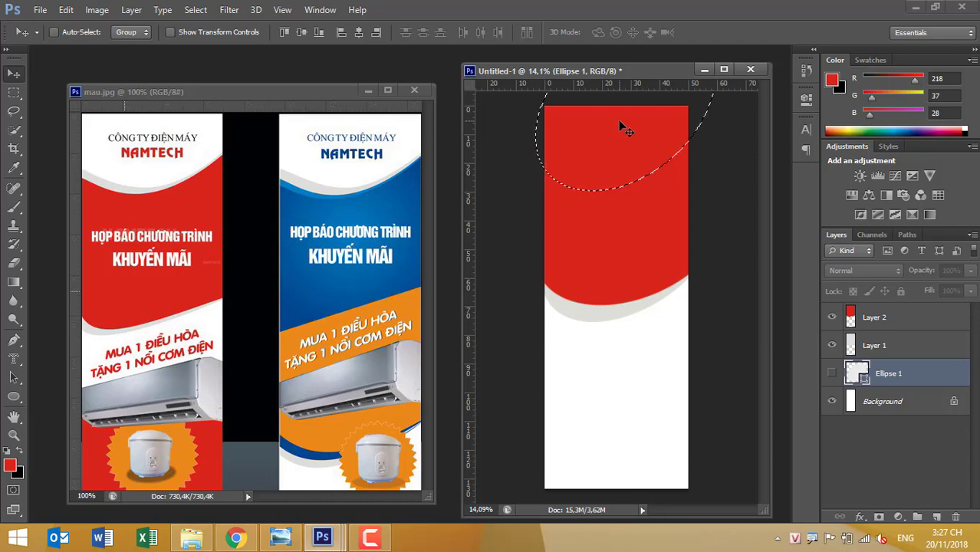
Step: Delete the red inside the ellipse selection on Layer 2 and deselect
click(872, 324)
key(Delete)
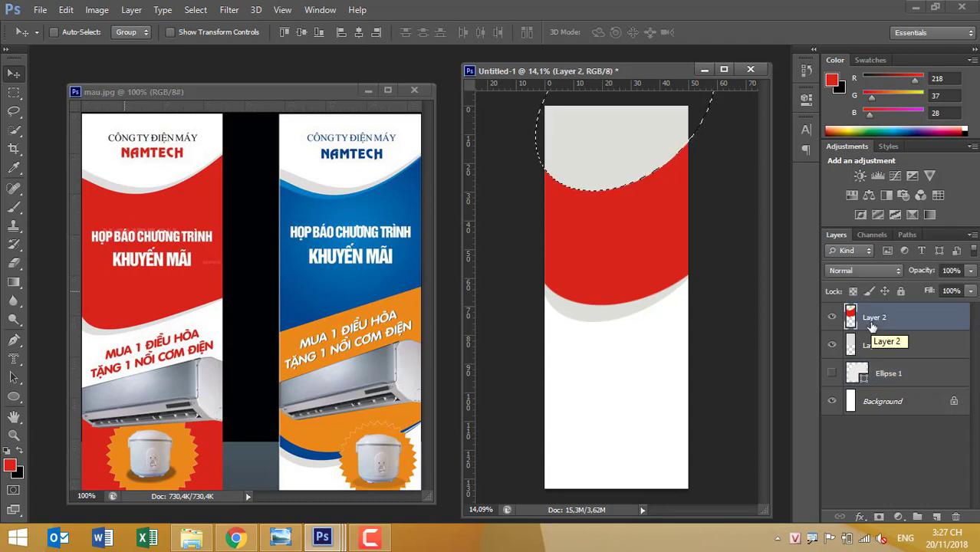
key(ctrl+d)
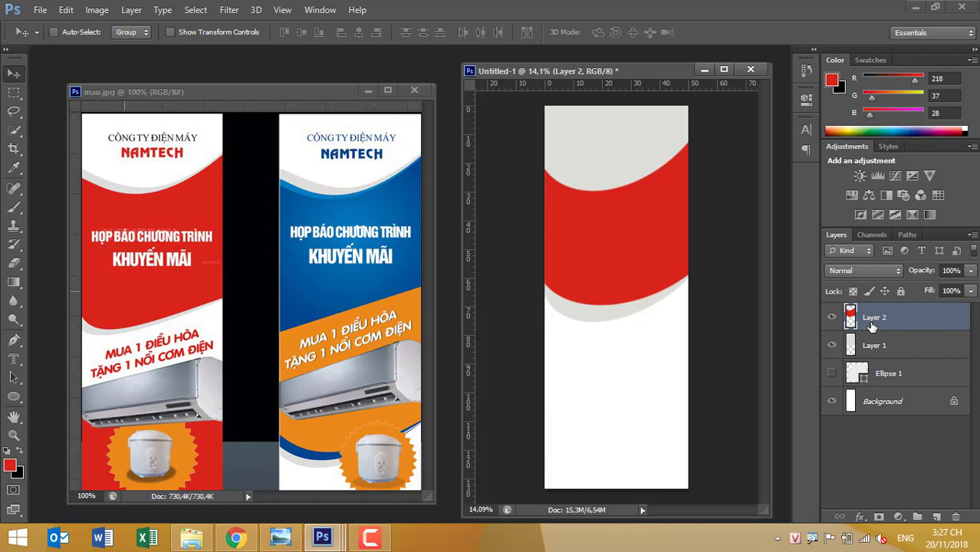
Step: Rotate the Ellipse 1 path slightly clockwise and nudge it left and down
click(920, 372)
key(ctrl+t)
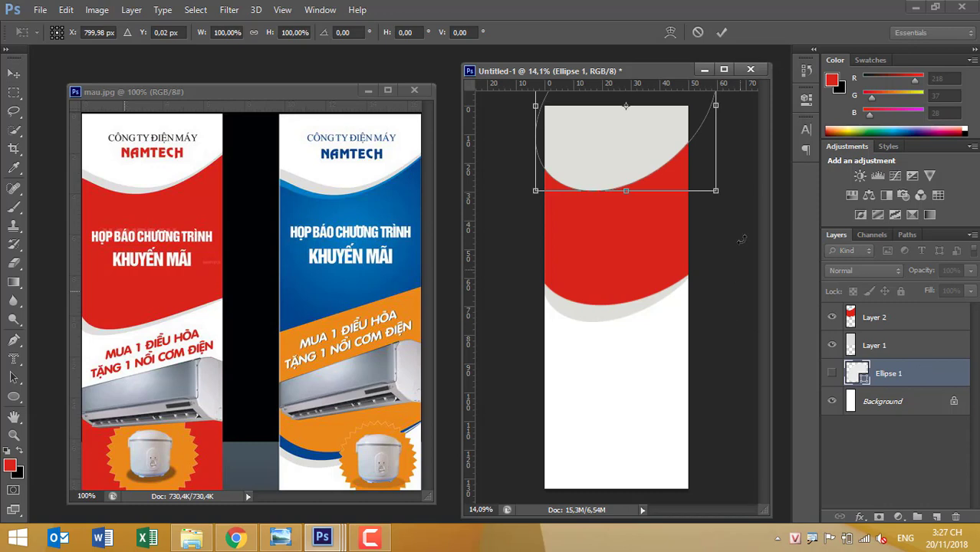
drag(738, 209, 727, 238)
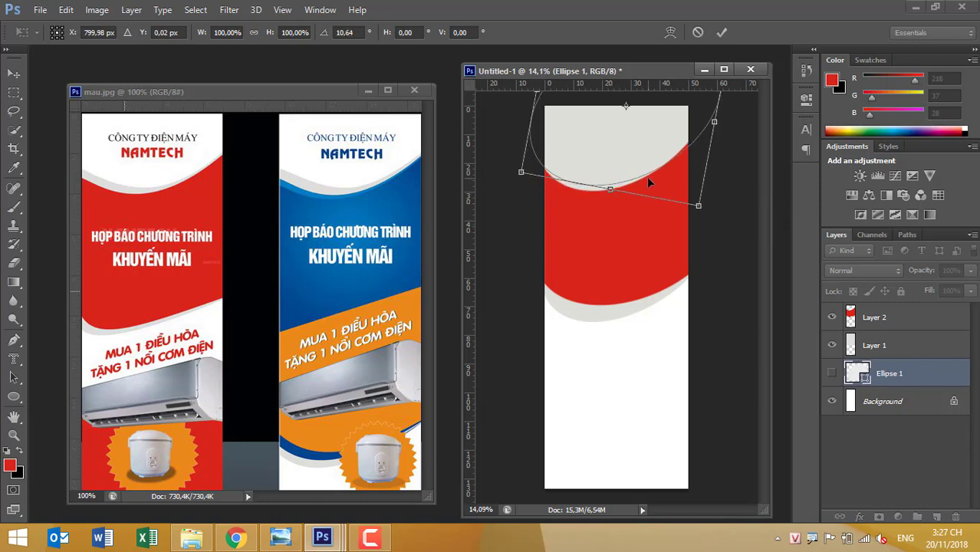
drag(646, 177, 654, 170)
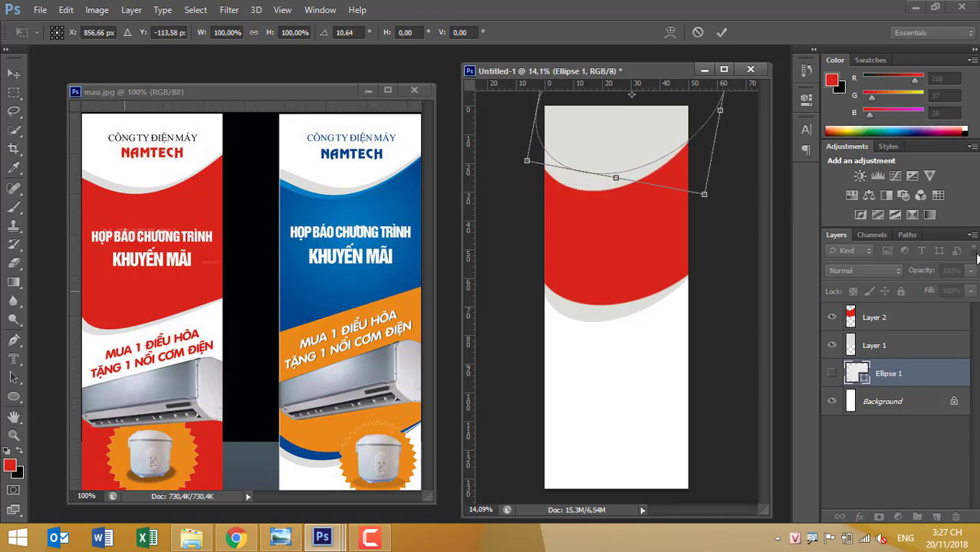
key(shift+Left)
key(shift+Down)
key(shift+Left)
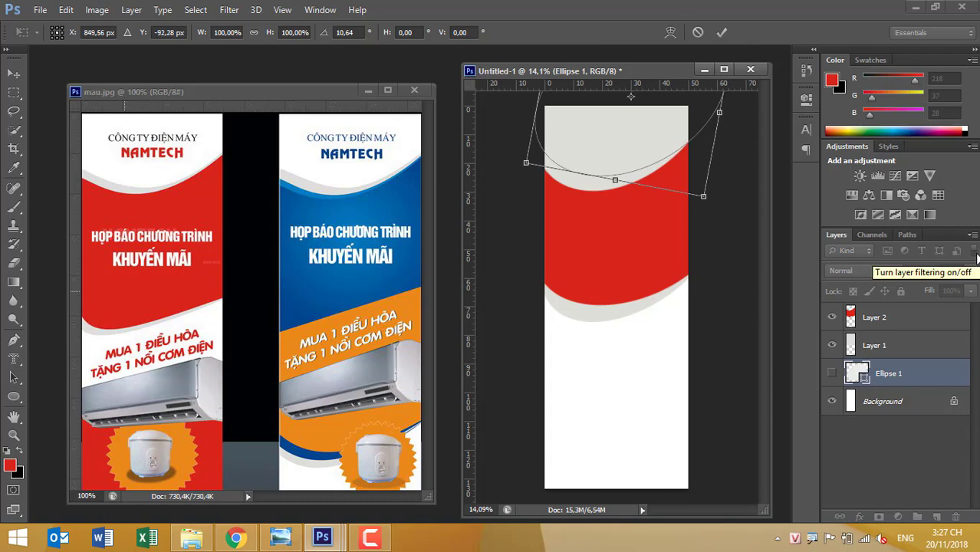
key(shift+Left)
key(shift+Left)
key(shift+Down)
key(shift+Down)
key(shift+Down)
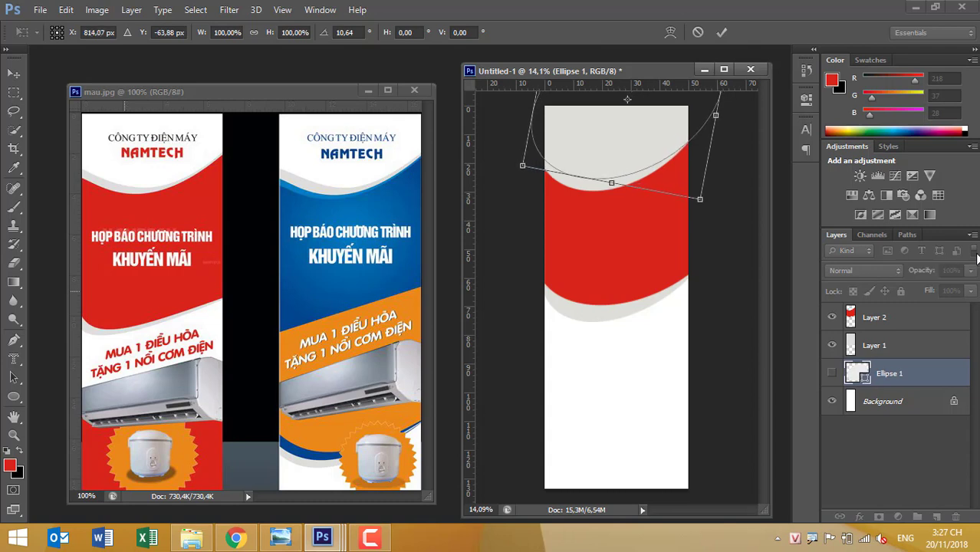
key(Return)
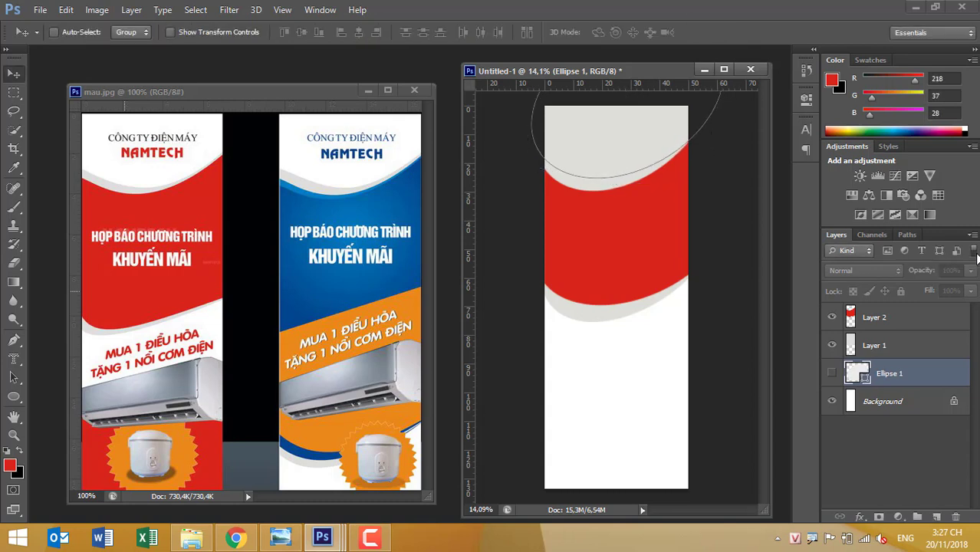
Step: Load the ellipse as a selection, delete the grey inside it on Layer 1, and deselect
key(ctrl+Return)
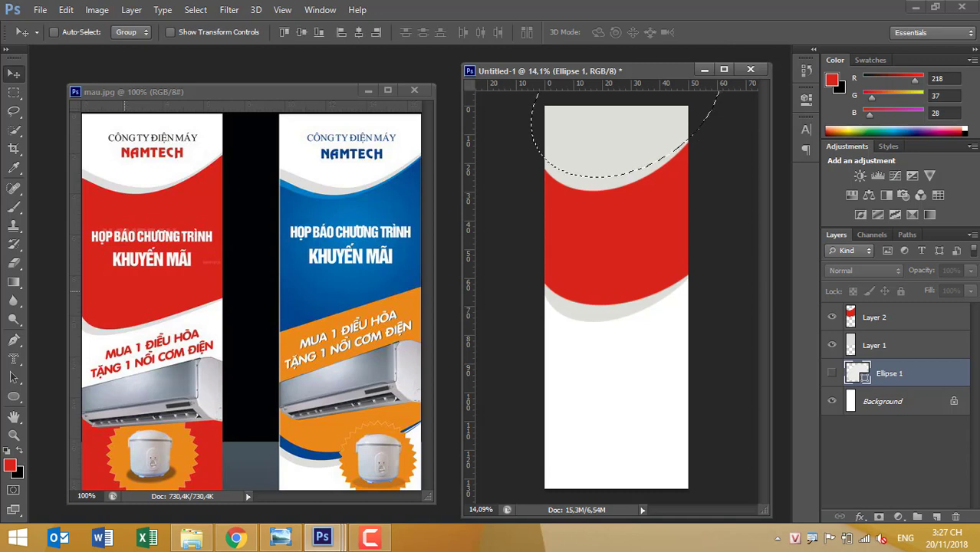
click(875, 344)
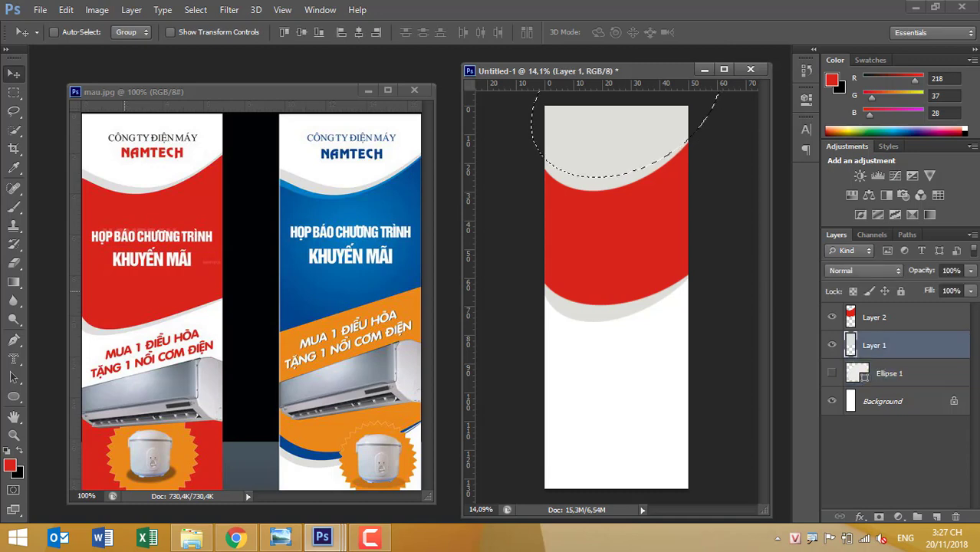
key(Delete)
key(ctrl+d)
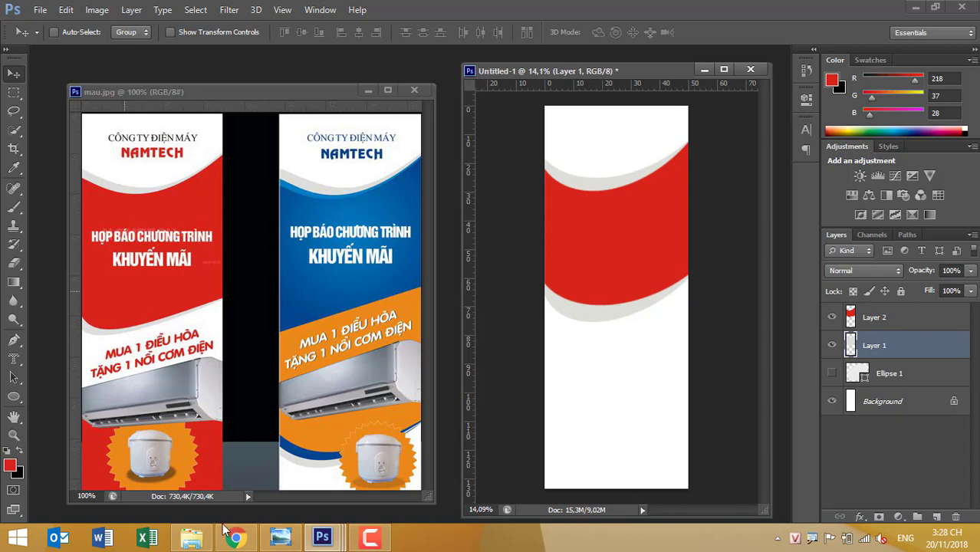
click(193, 539)
double_click(264, 152)
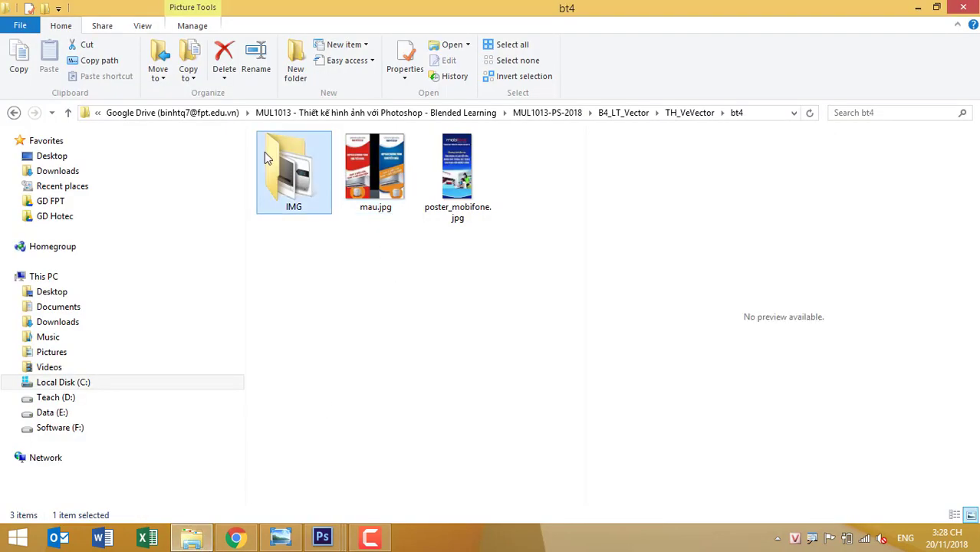
click(454, 184)
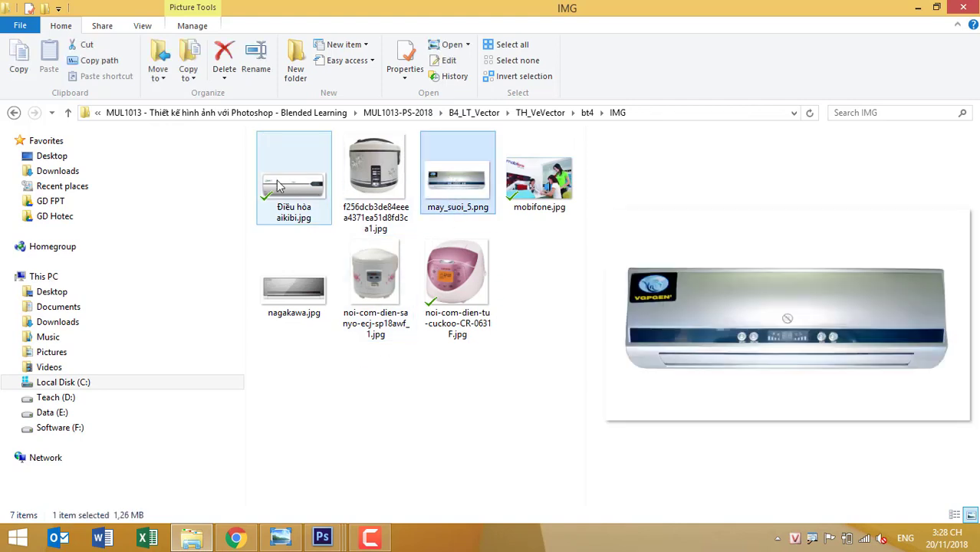
click(295, 184)
click(429, 194)
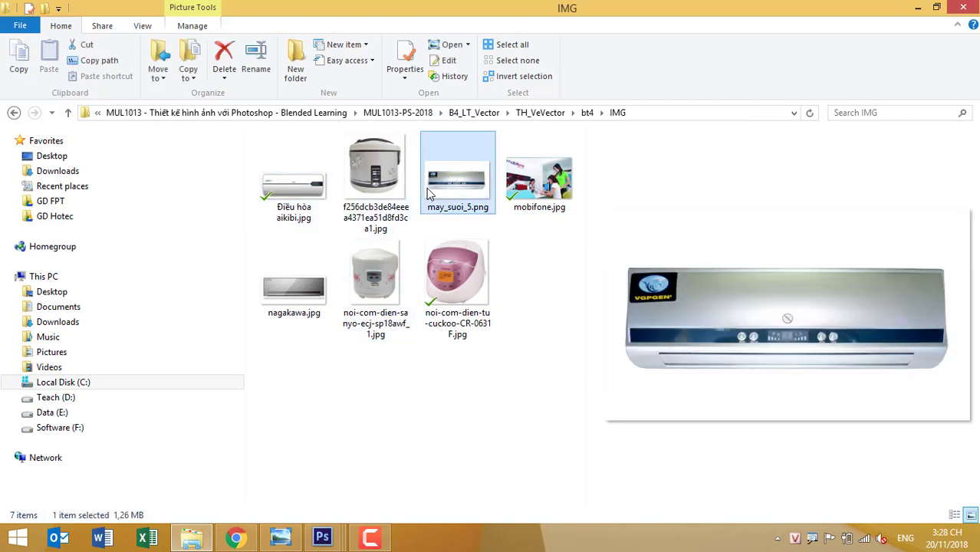
mouse_move(429, 194)
mouse_down()
mouse_move(338, 541)
mouse_move(220, 459)
mouse_up()
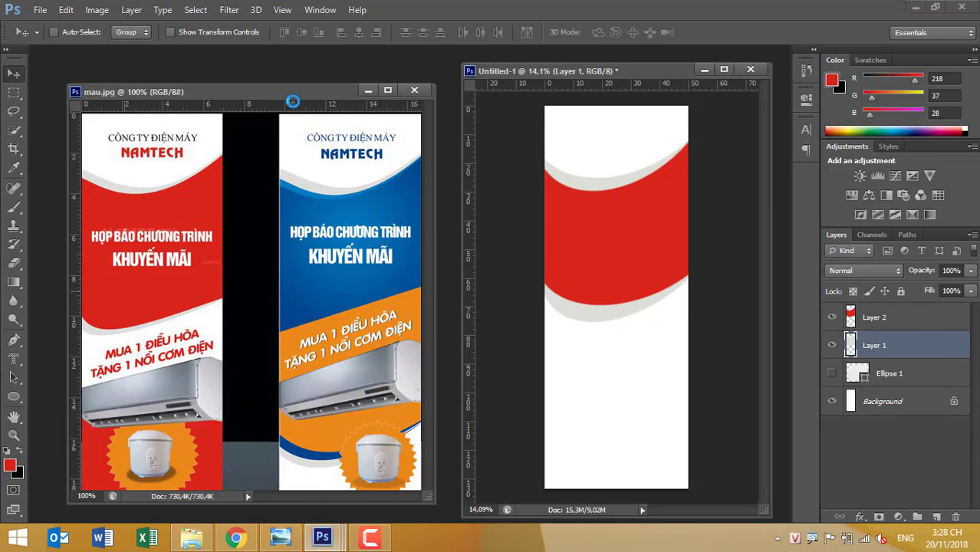
mouse_move(220, 459)
mouse_down()
mouse_move(276, 244)
mouse_move(372, 69)
mouse_up()
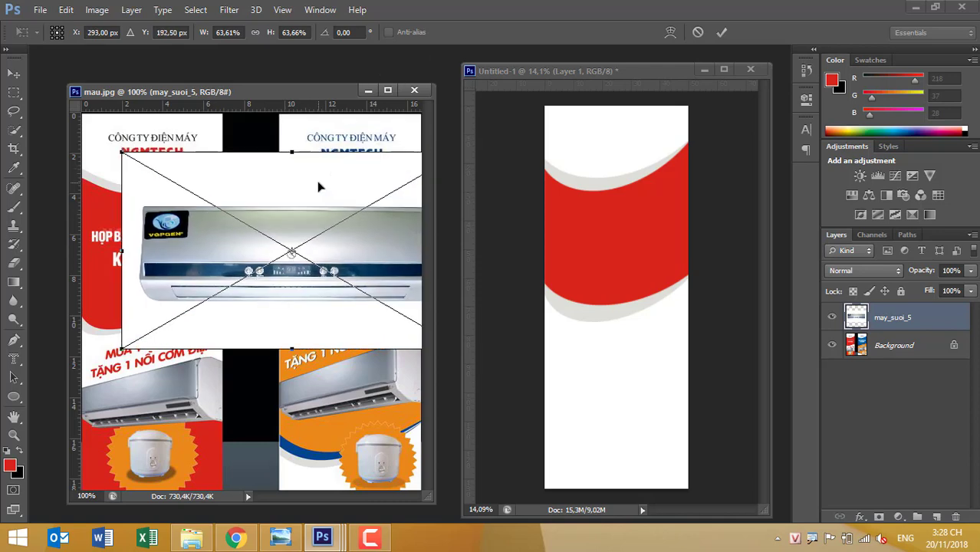
key(Escape)
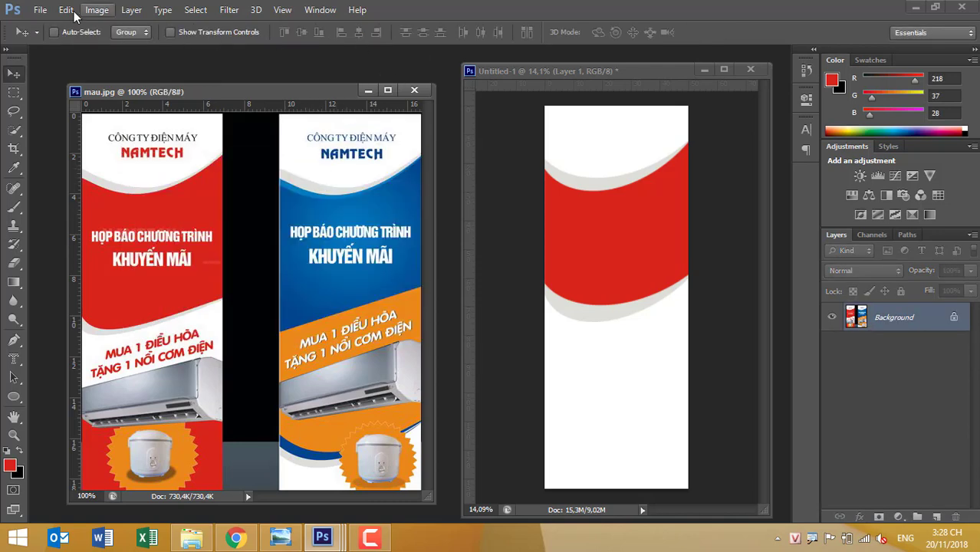
Step: Open nagakawa.jpg from the IMG folder via File > Open
click(39, 10)
click(53, 39)
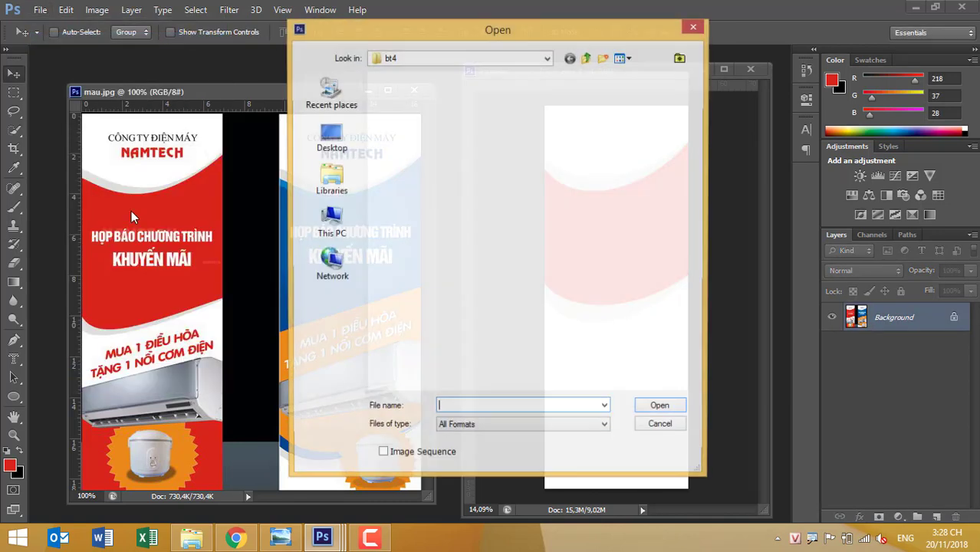
double_click(404, 111)
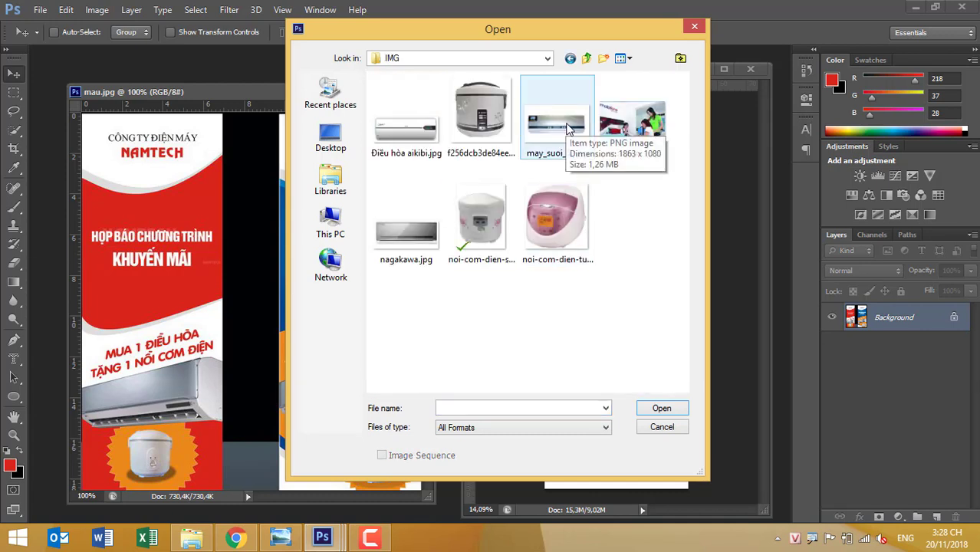
mouse_move(407, 223)
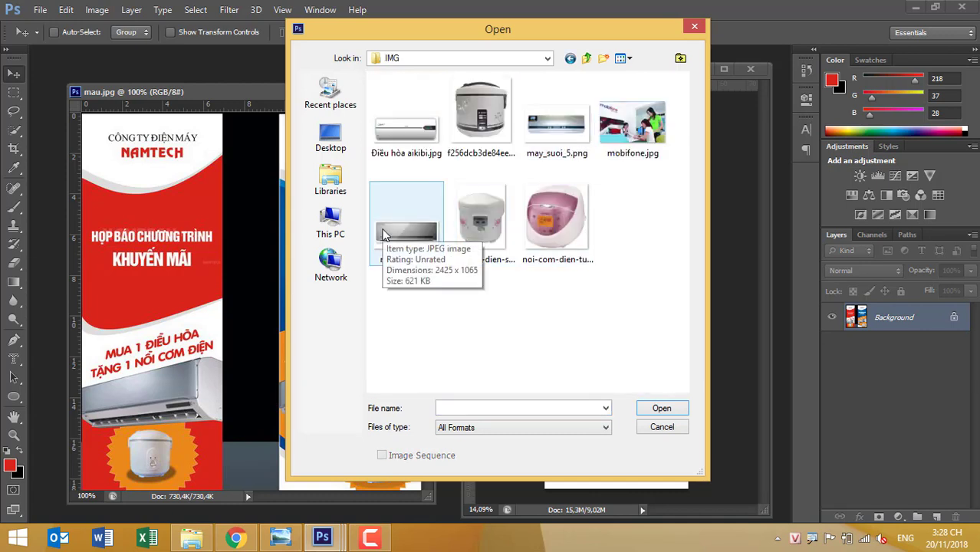
click(386, 234)
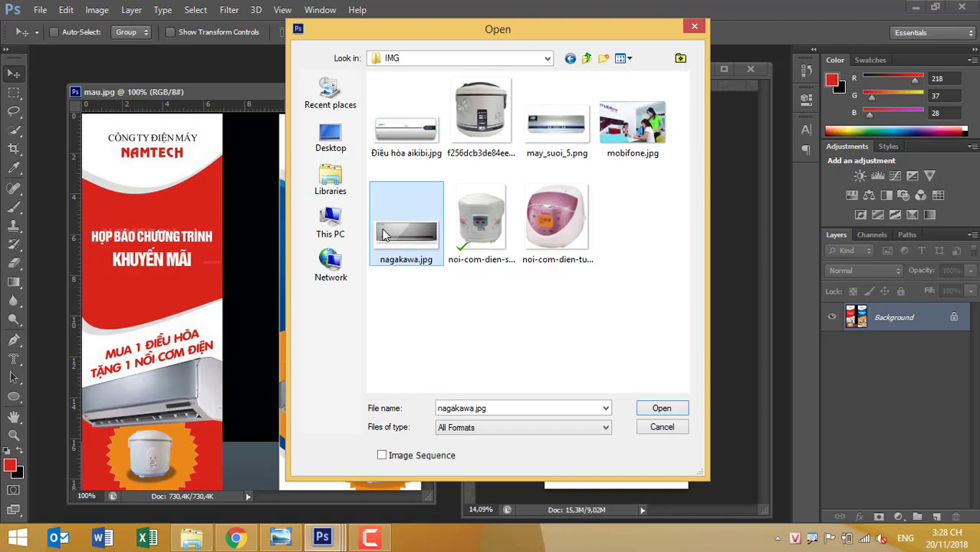
double_click(386, 234)
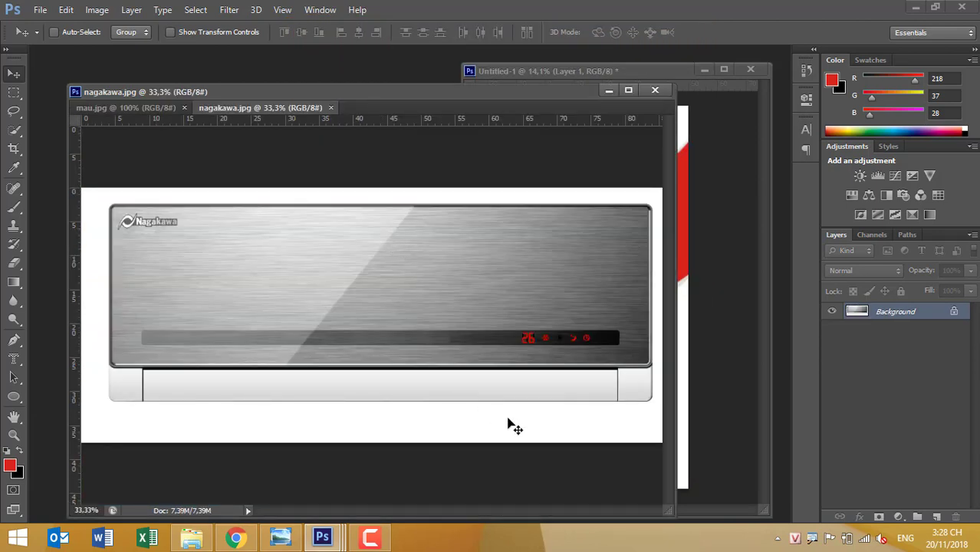
Step: Select the white background with the Magic Wand and invert it onto the air conditioner
click(13, 129)
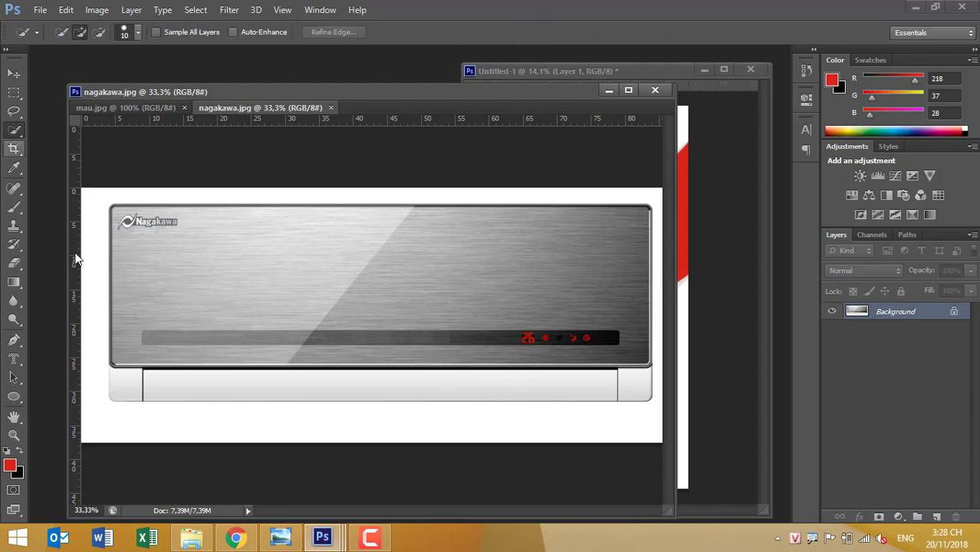
click(97, 217)
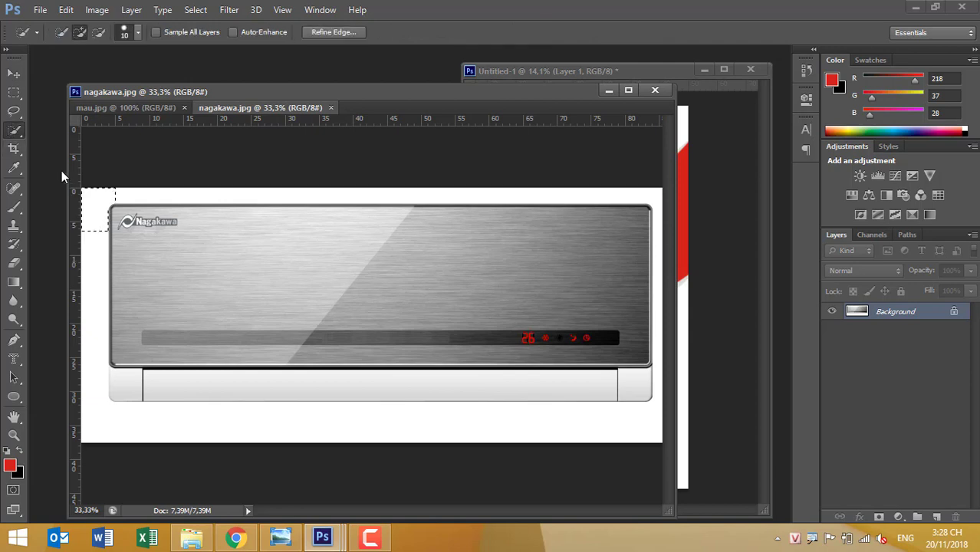
right_click(25, 136)
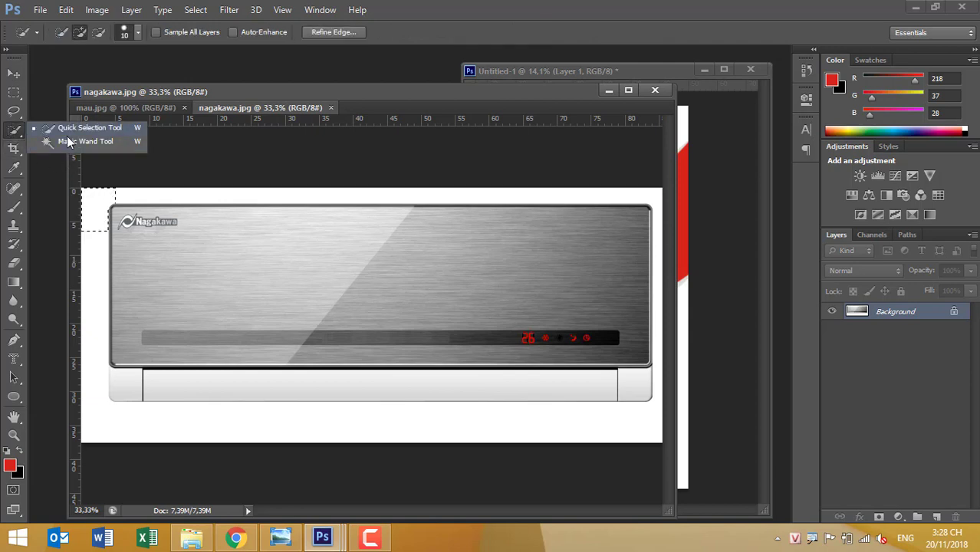
key(Escape)
right_click(11, 132)
click(59, 147)
click(96, 299)
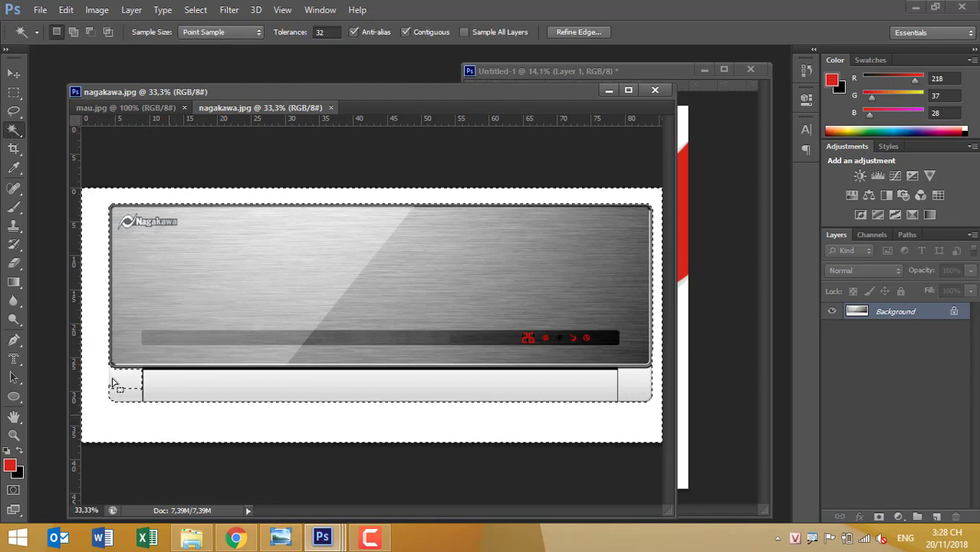
key(ctrl+shift+i)
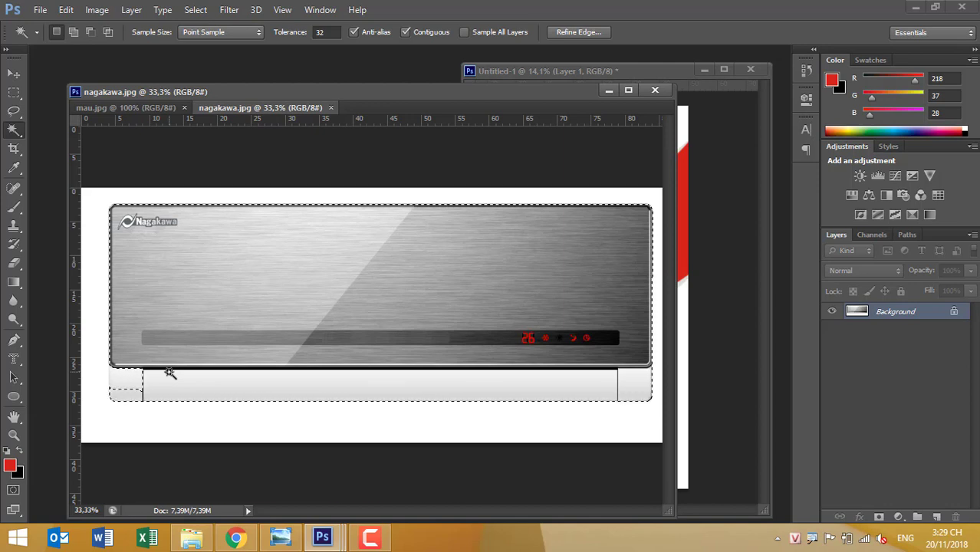
Step: Zoom into the unit's lower-left corner and add the missed corner with a rectangular marquee
ctrl+click(117, 381)
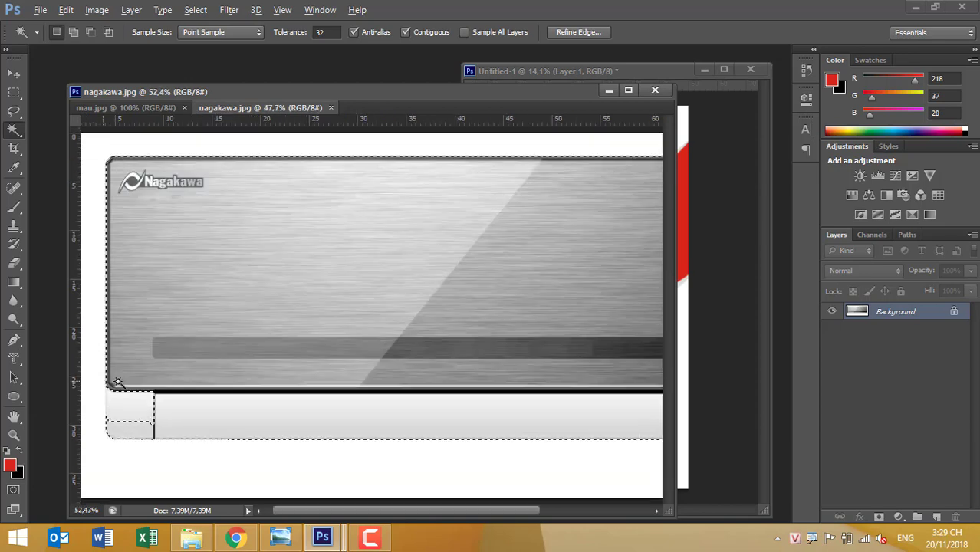
mouse_move(118, 381)
mouse_down()
mouse_move(448, 443)
mouse_move(451, 238)
mouse_up()
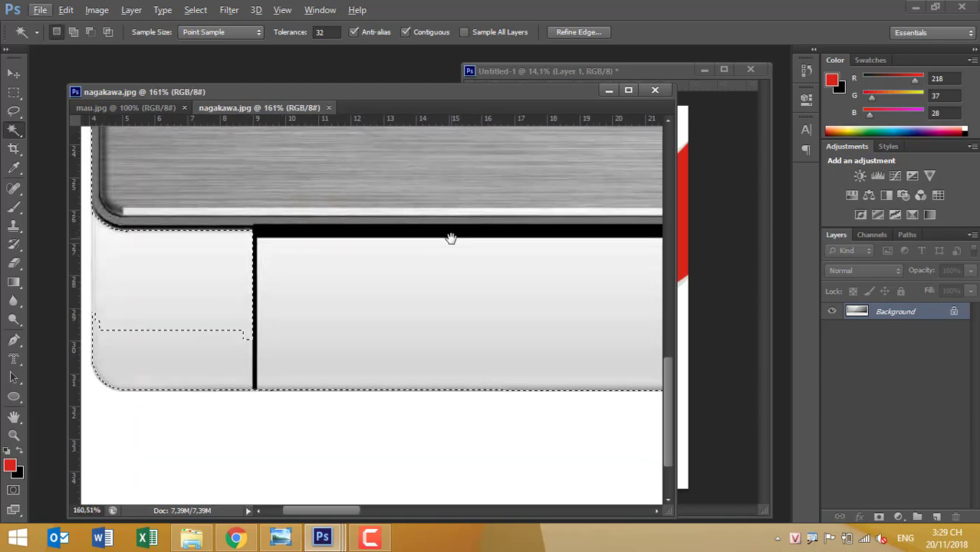
click(19, 92)
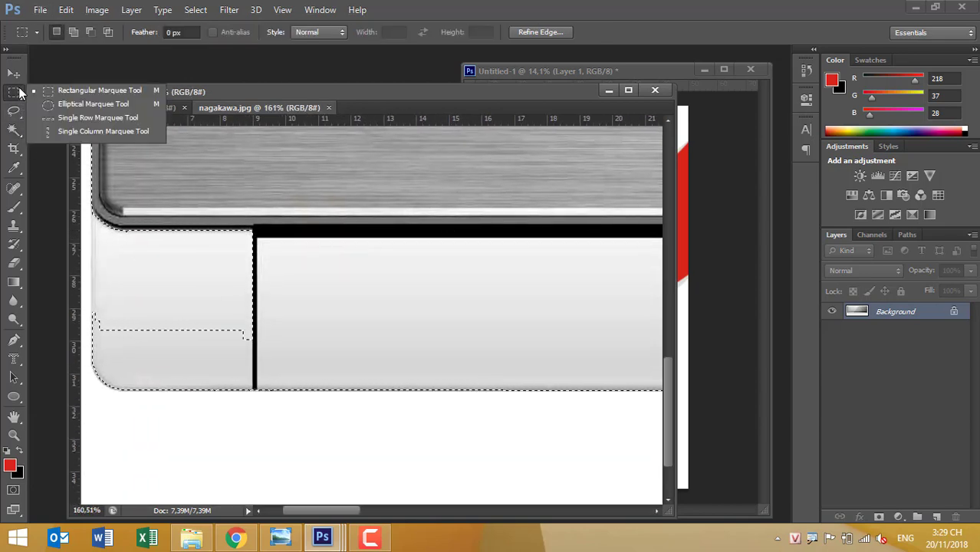
click(48, 90)
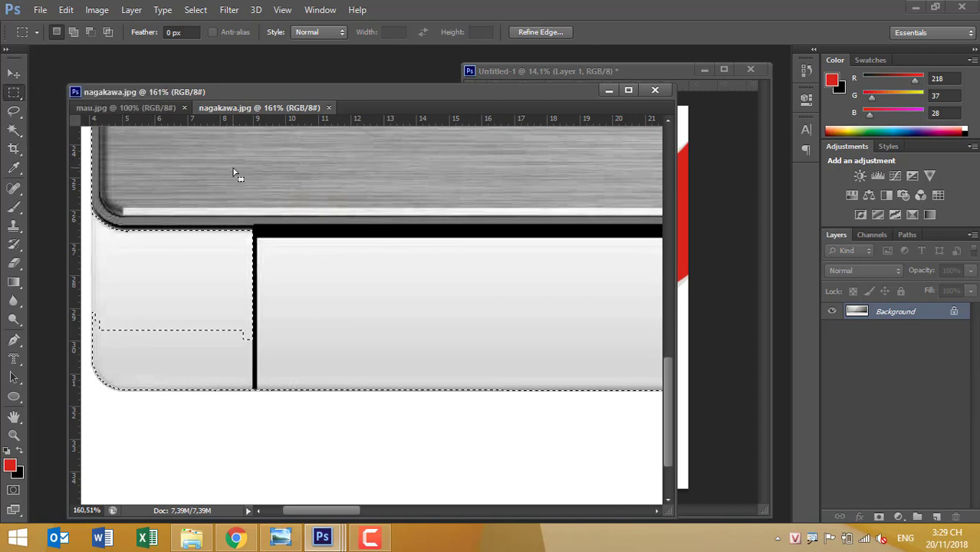
drag(317, 161, 90, 349)
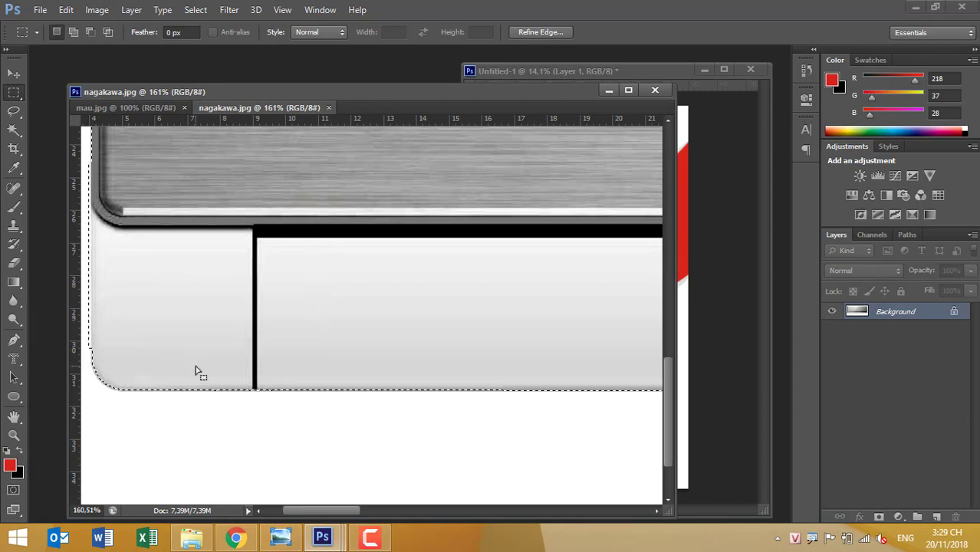
scroll(196, 372, down, 2)
scroll(196, 372, down, 2)
scroll(196, 372, down, 3)
Step: Paste the copied air conditioner into Untitled-1 and move Layer 3 above Layer 2
scroll(196, 369, down, 1)
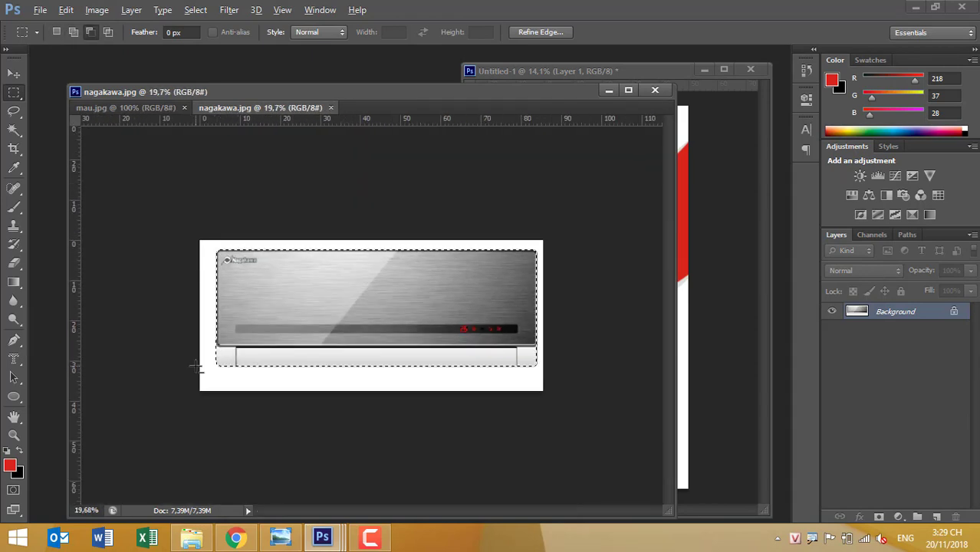
key(alt)
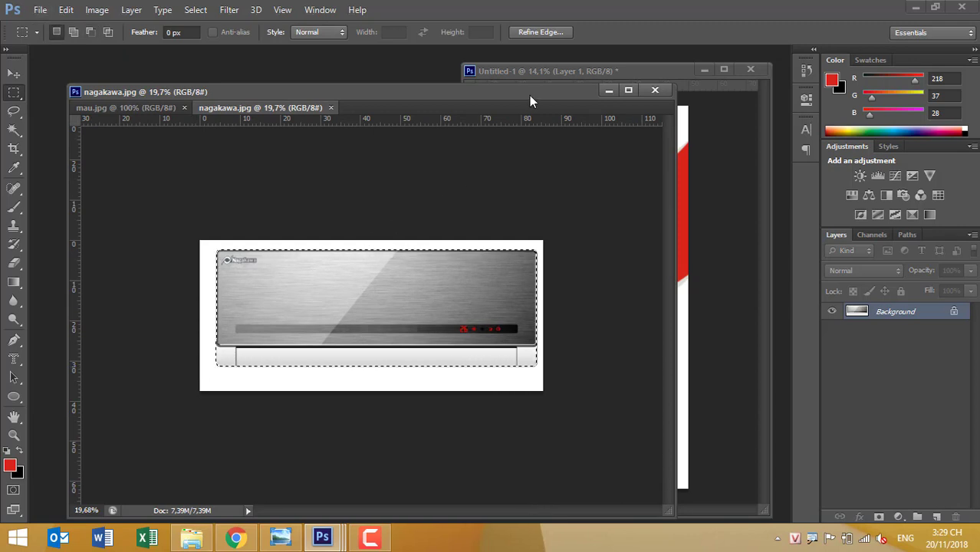
click(537, 68)
key(ctrl+v)
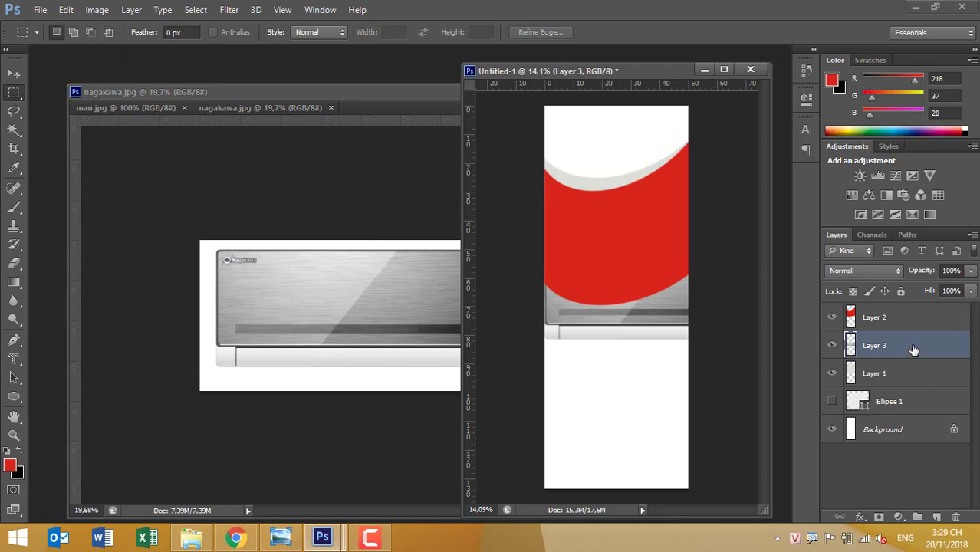
drag(912, 343, 915, 313)
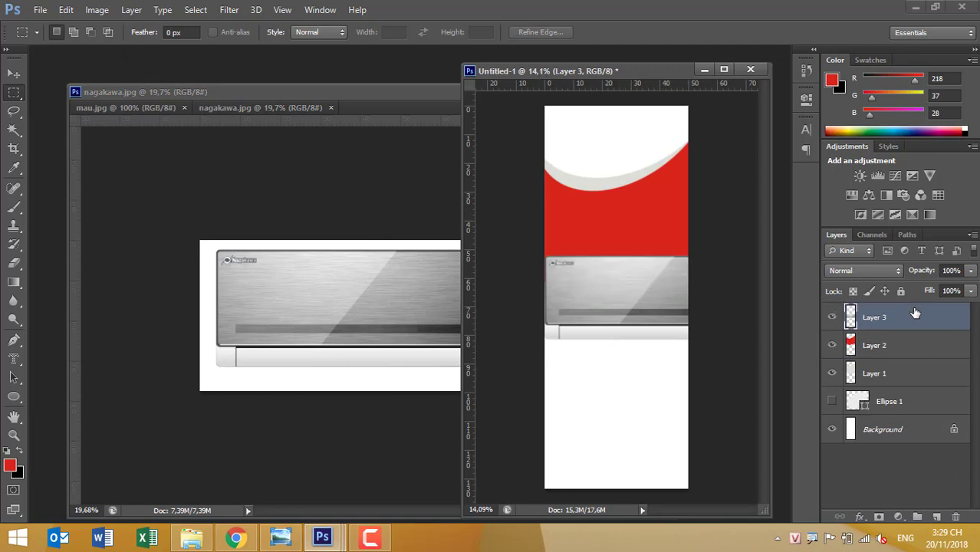
Step: Minimise nagakawa.jpg and place the mau.jpg reference beside the banner
drag(407, 81, 275, 85)
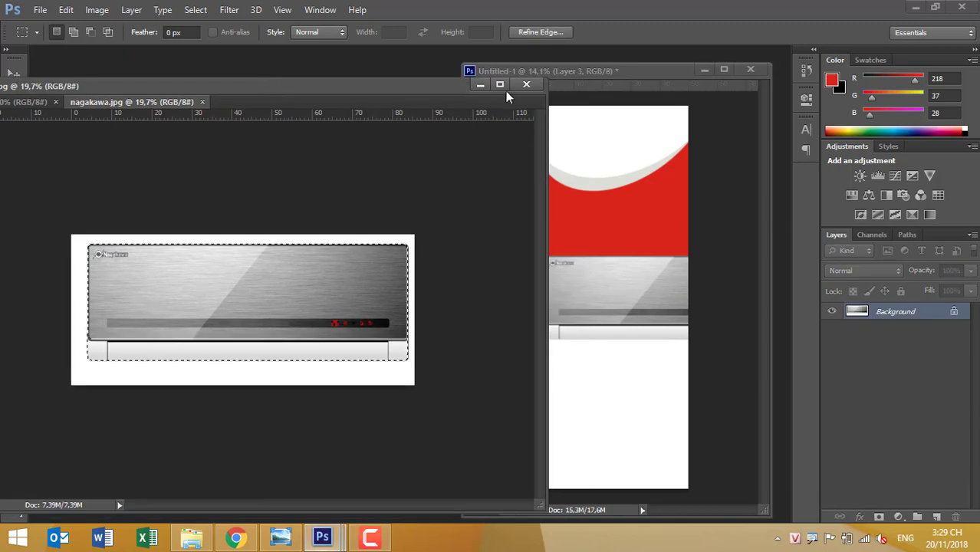
click(483, 85)
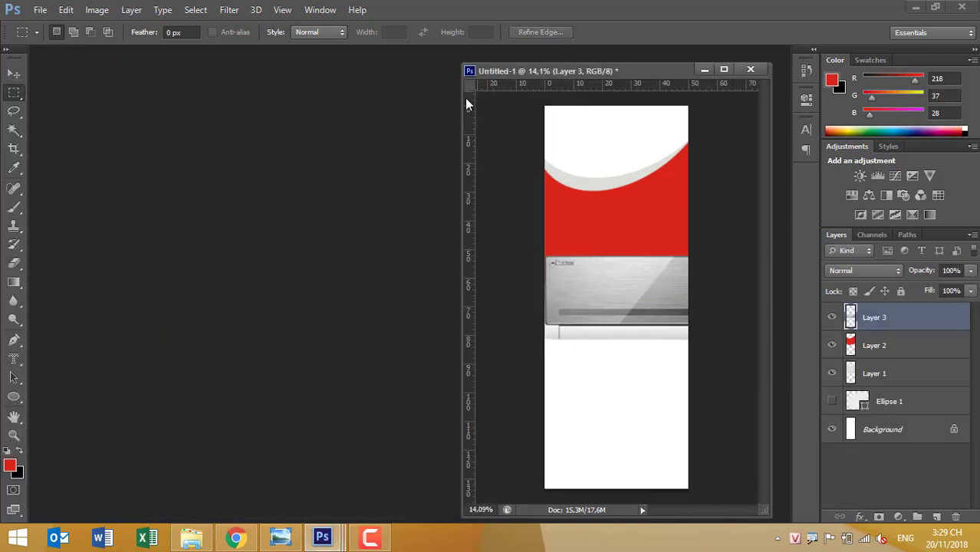
click(312, 12)
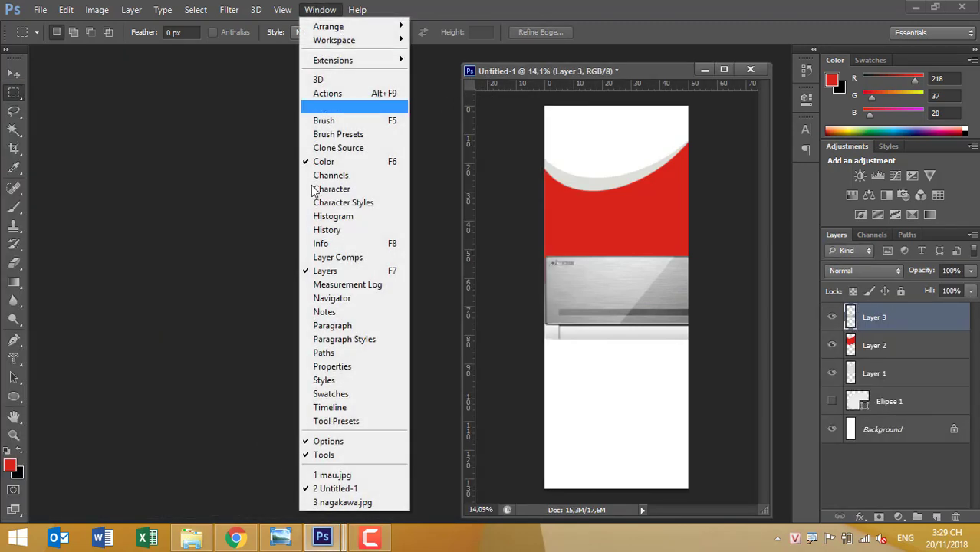
click(345, 476)
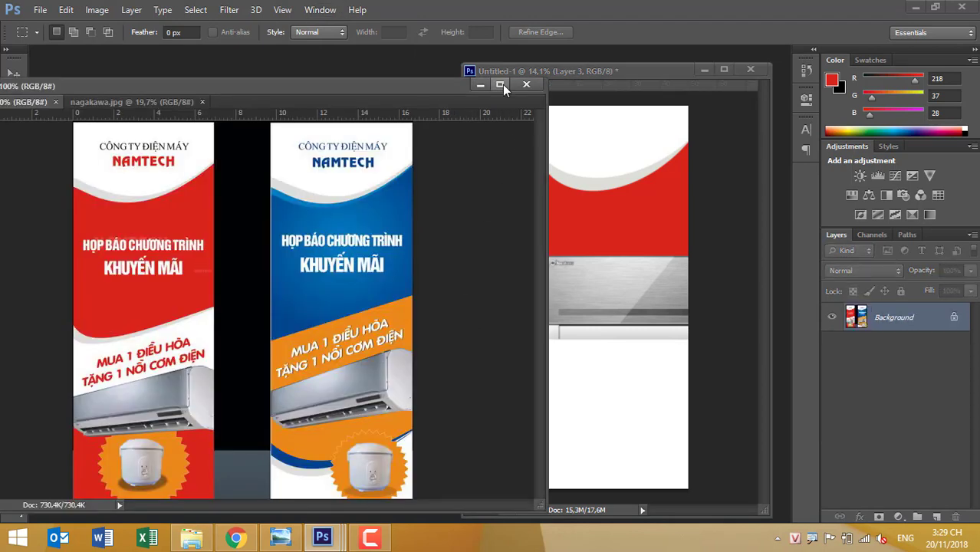
mouse_move(502, 84)
mouse_down()
mouse_move(378, 84)
mouse_move(378, 71)
mouse_up()
Step: Scale and position the air-conditioner image to span the banner's width below the grey curve
click(600, 71)
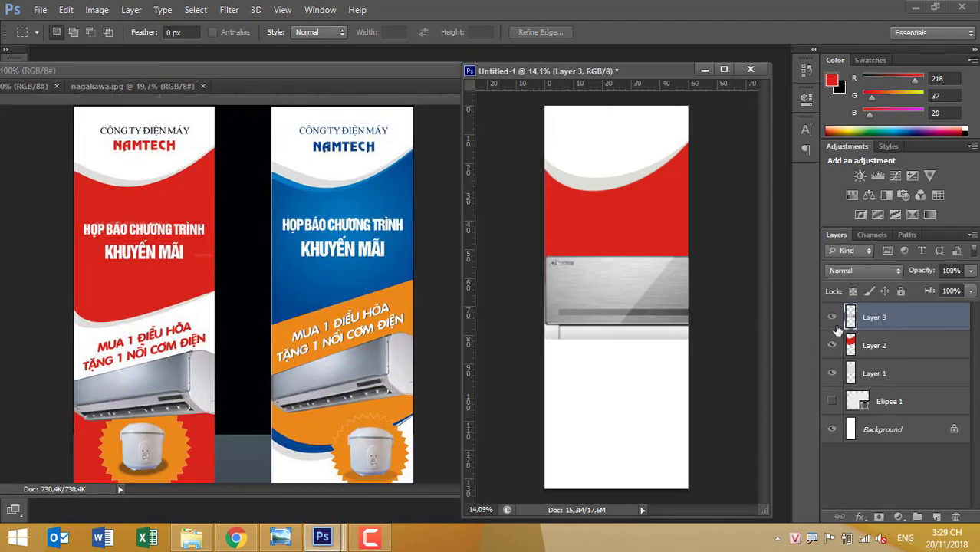
key(ctrl+t)
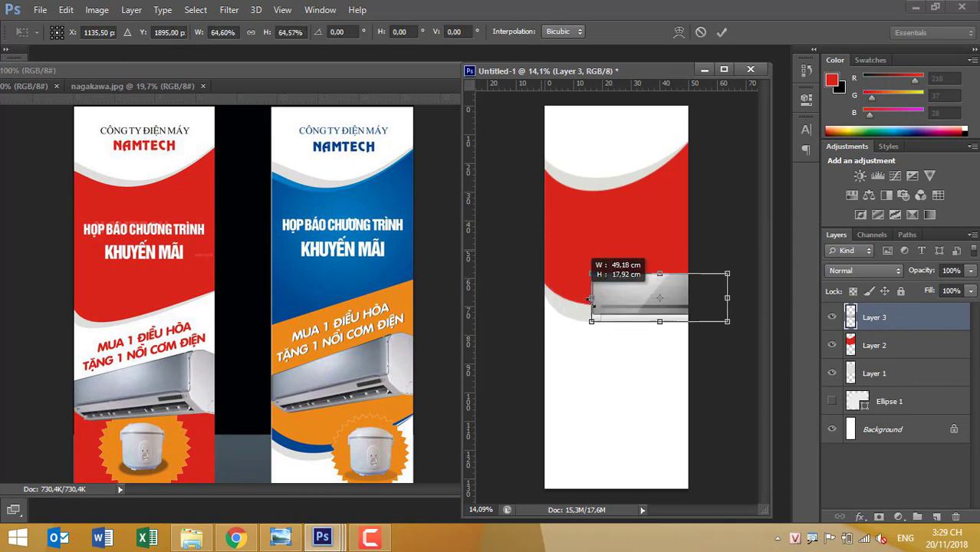
drag(539, 251, 597, 275)
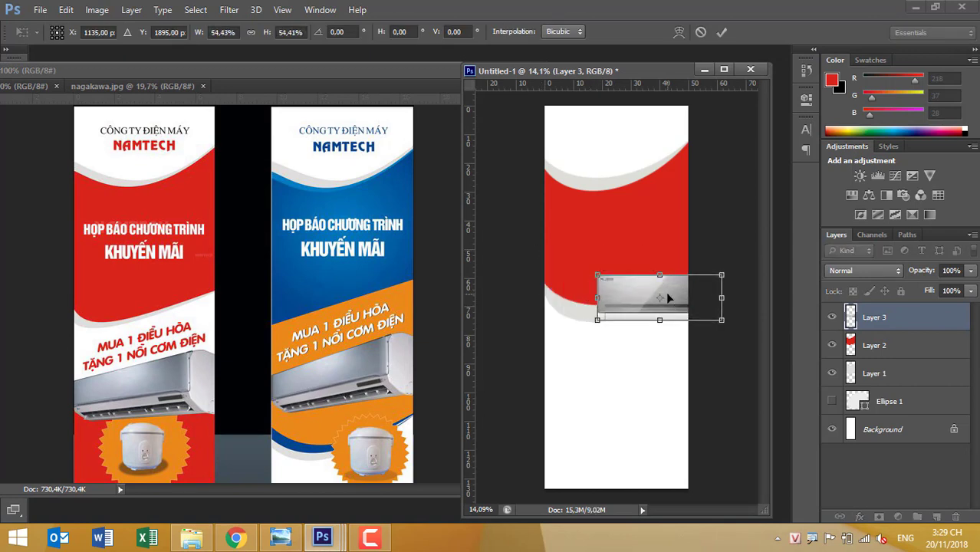
drag(667, 297, 612, 347)
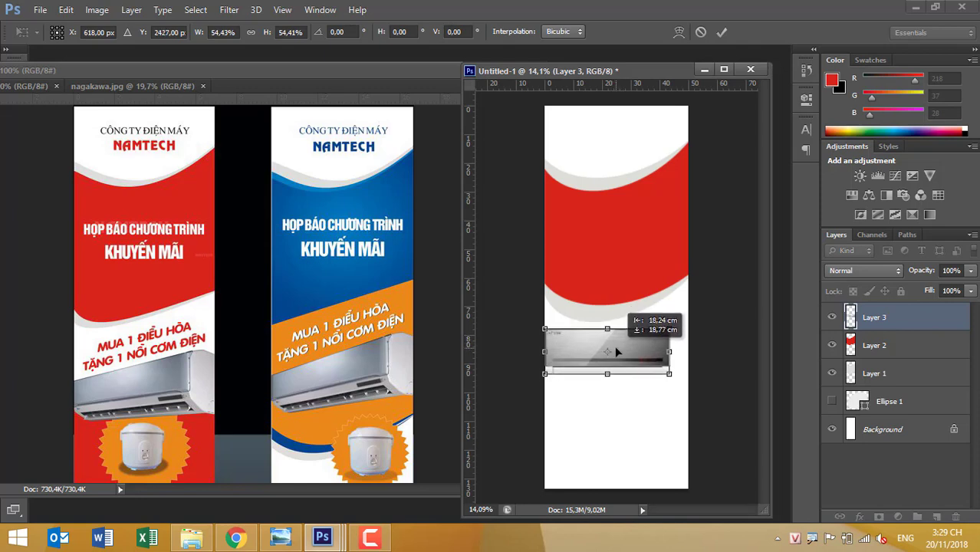
drag(616, 353, 609, 377)
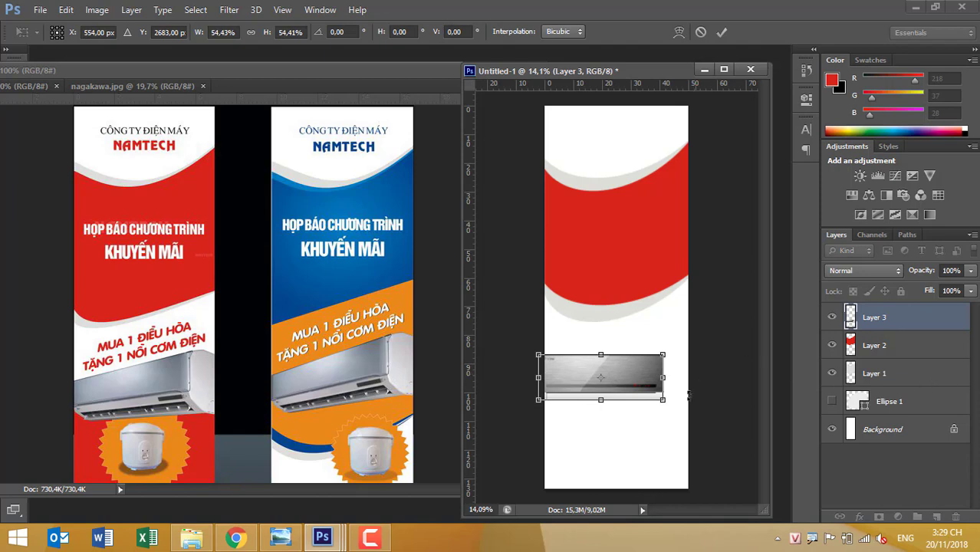
drag(663, 399, 686, 408)
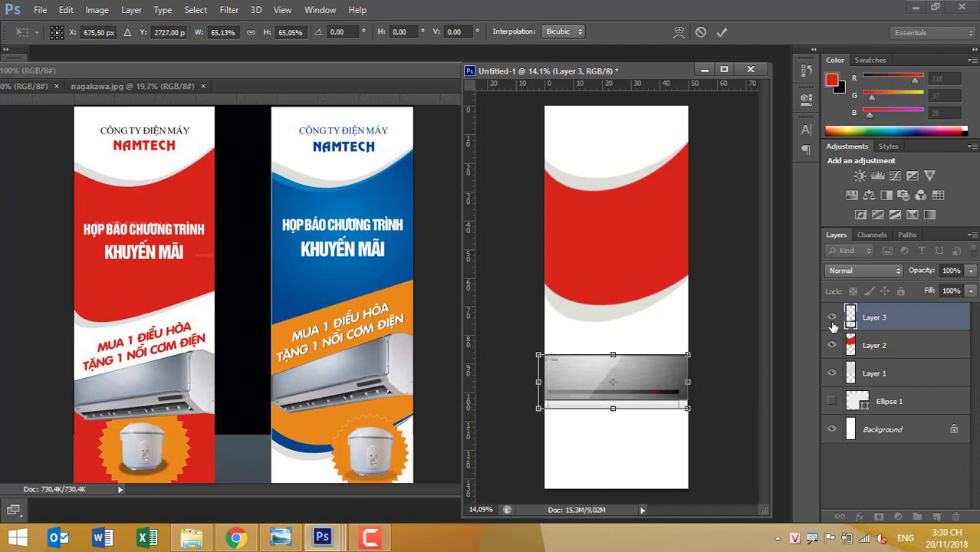
drag(539, 382, 545, 382)
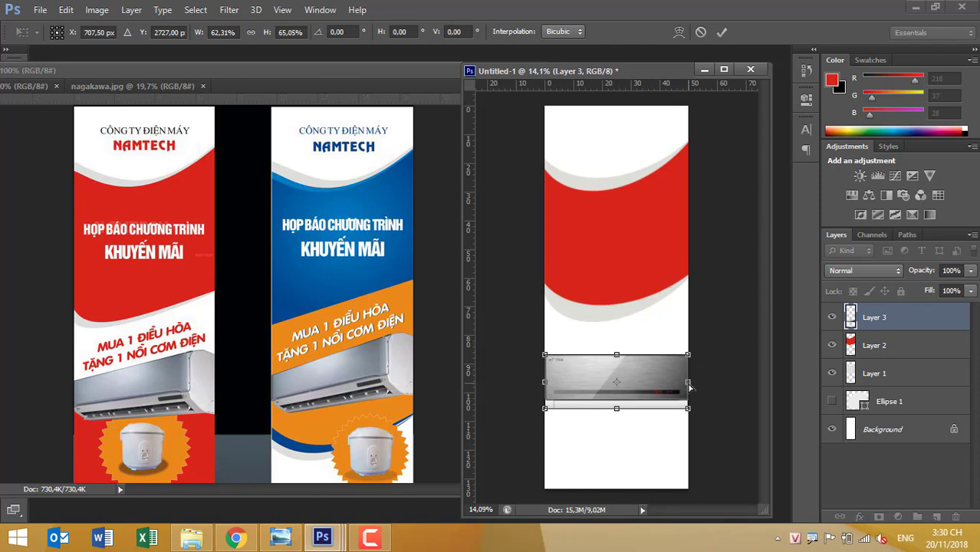
Step: Give the air-conditioner image a slight upward tilt on the right and commit the transform
drag(689, 387, 689, 355)
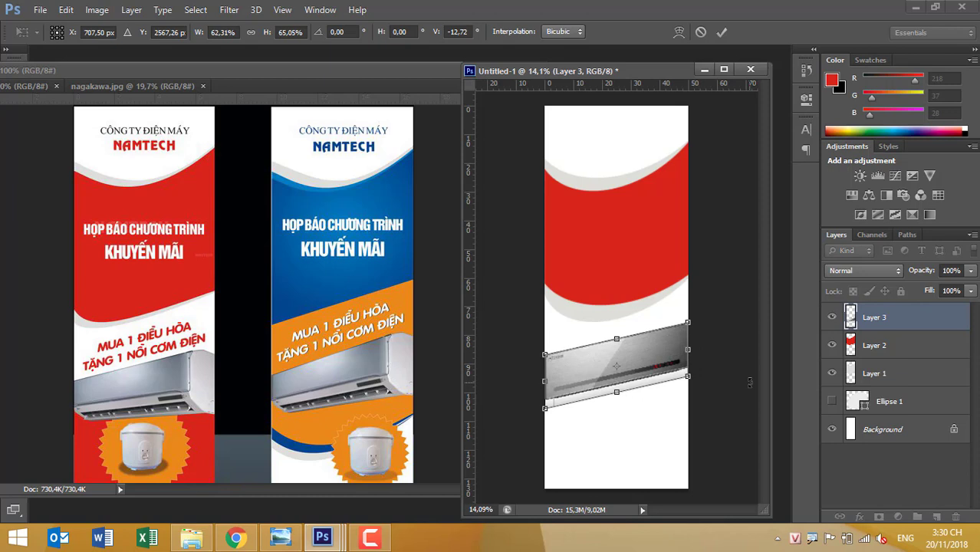
key(ctrl+z)
drag(688, 355, 688, 299)
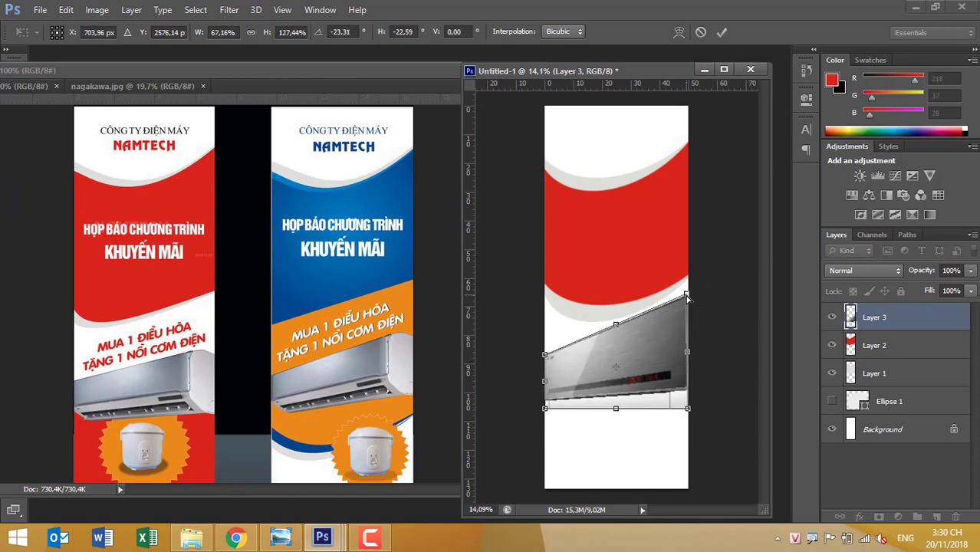
key(ctrl+z)
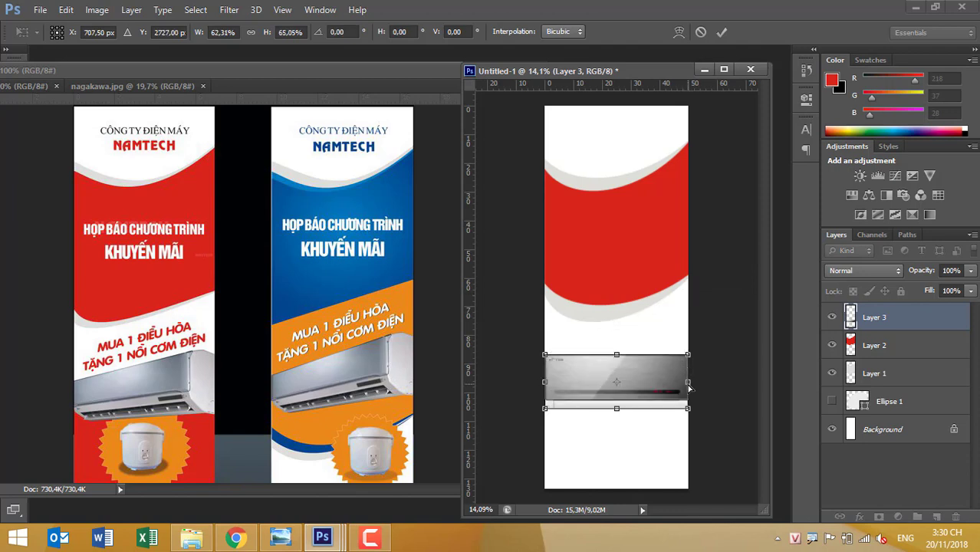
mouse_move(690, 383)
mouse_down()
mouse_move(691, 357)
mouse_move(691, 373)
mouse_up()
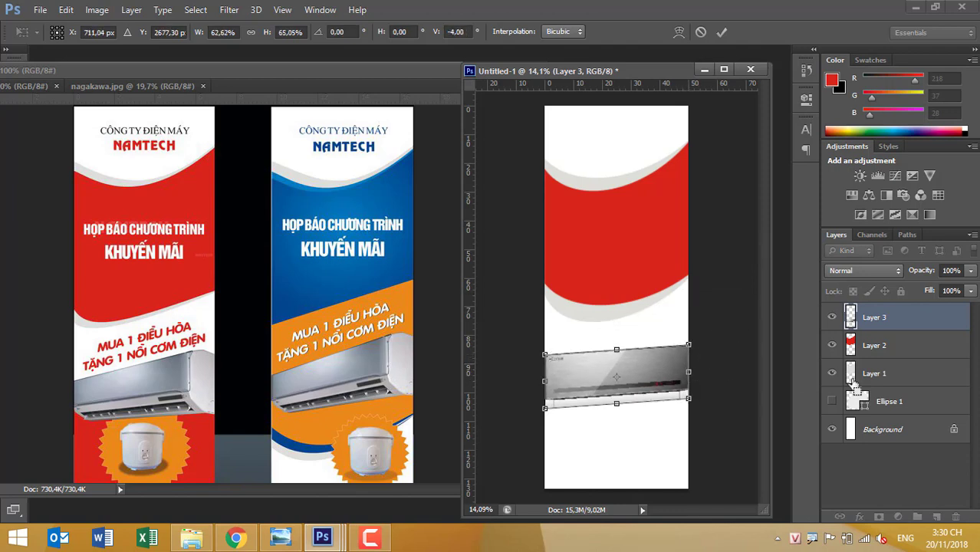
key(Return)
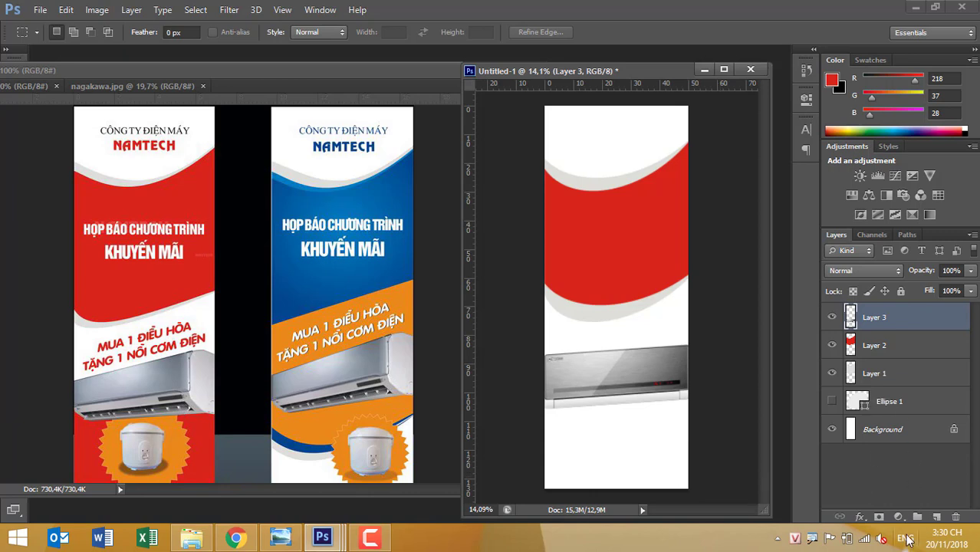
Step: Fill a red rectangle on new Layer 4 across the banner bottom, stacked beneath Layer 3
click(942, 517)
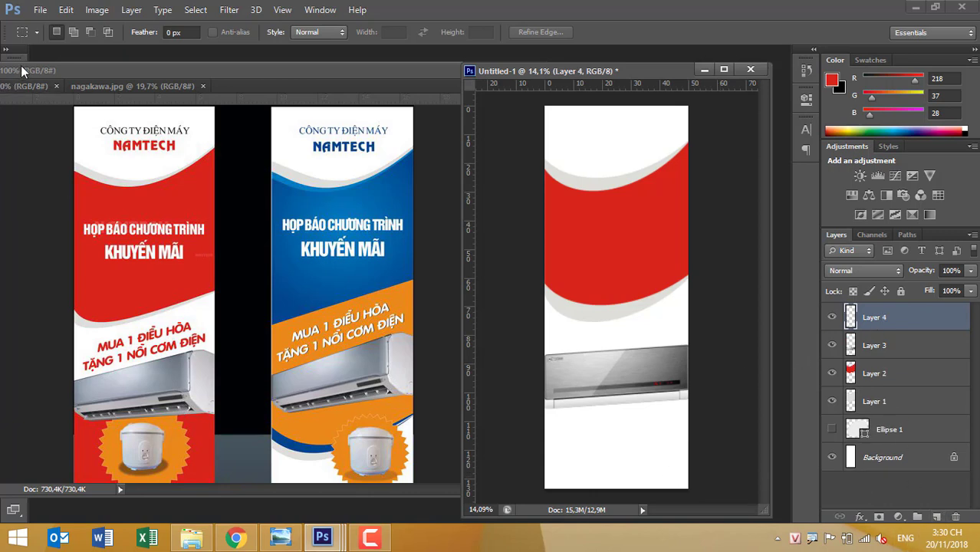
drag(67, 71, 162, 69)
click(673, 68)
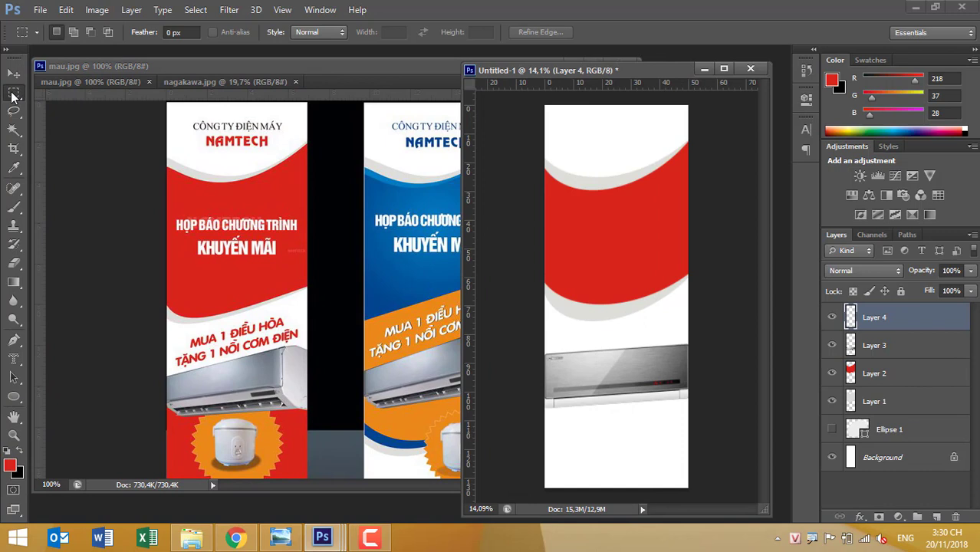
drag(542, 494, 692, 374)
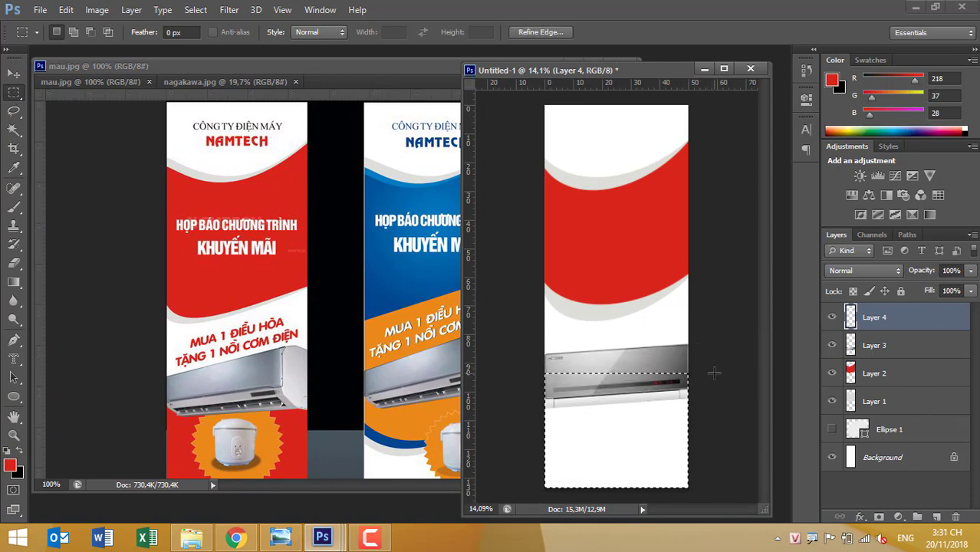
key(alt+BackSpace)
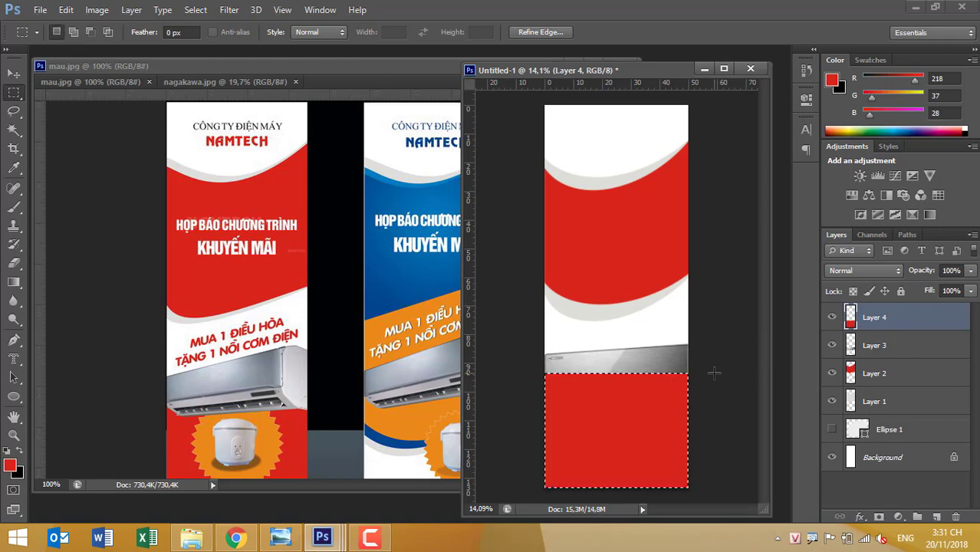
key(ctrl+d)
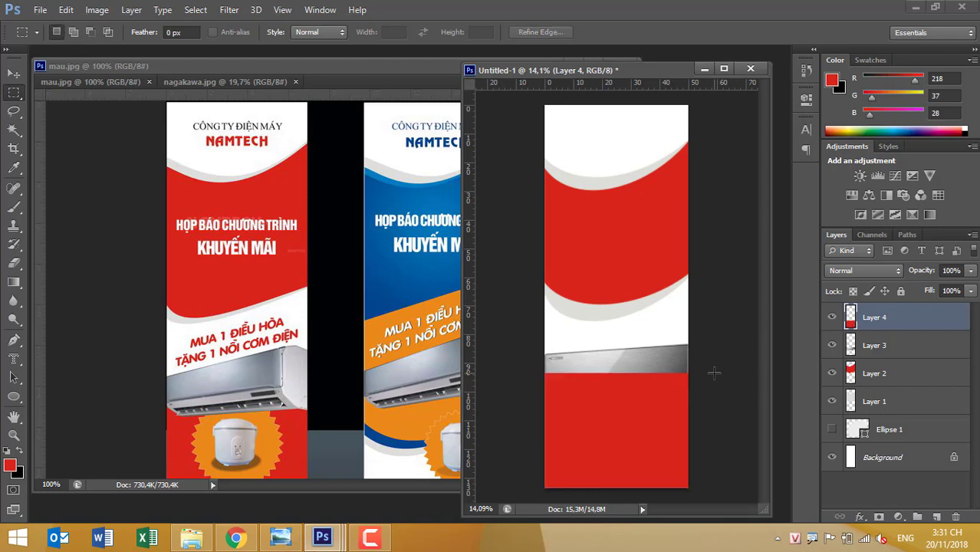
drag(940, 328, 938, 354)
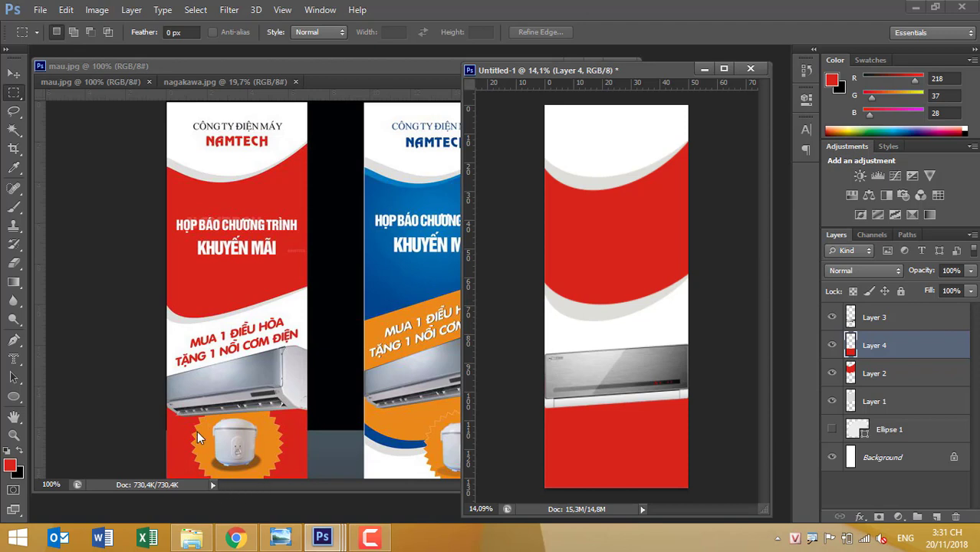
Step: Choose the starburst shape in the Custom Shape tool's shape picker
click(14, 397)
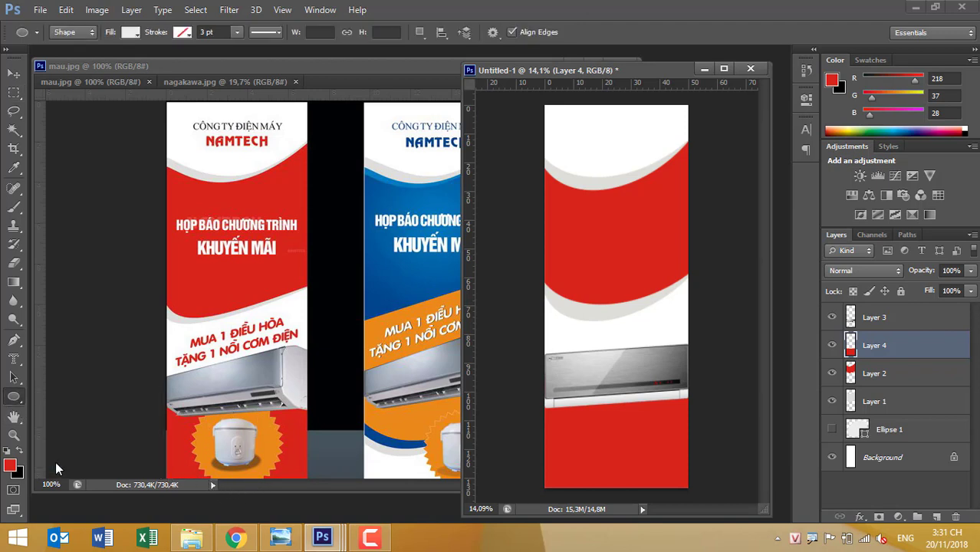
key(shift+u)
key(shift+u)
key(shift+u)
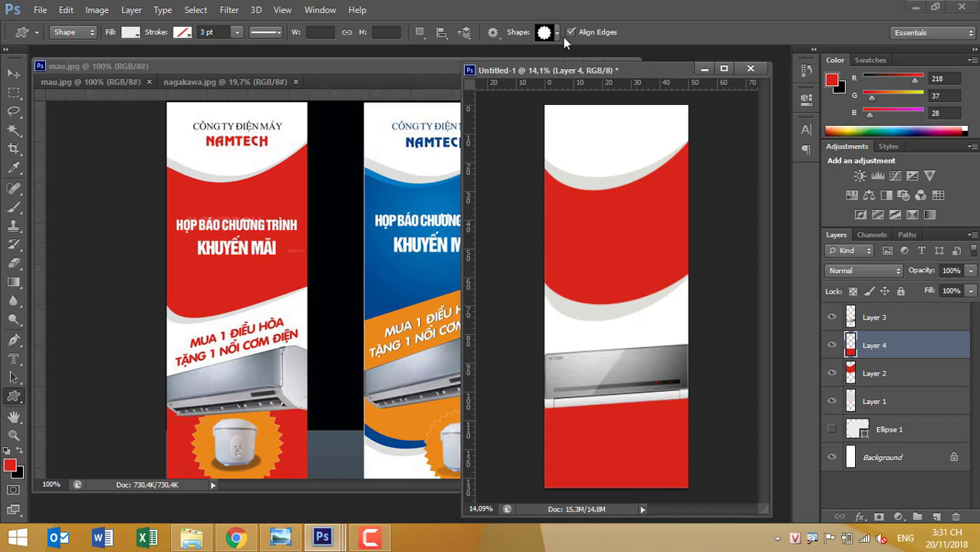
click(557, 33)
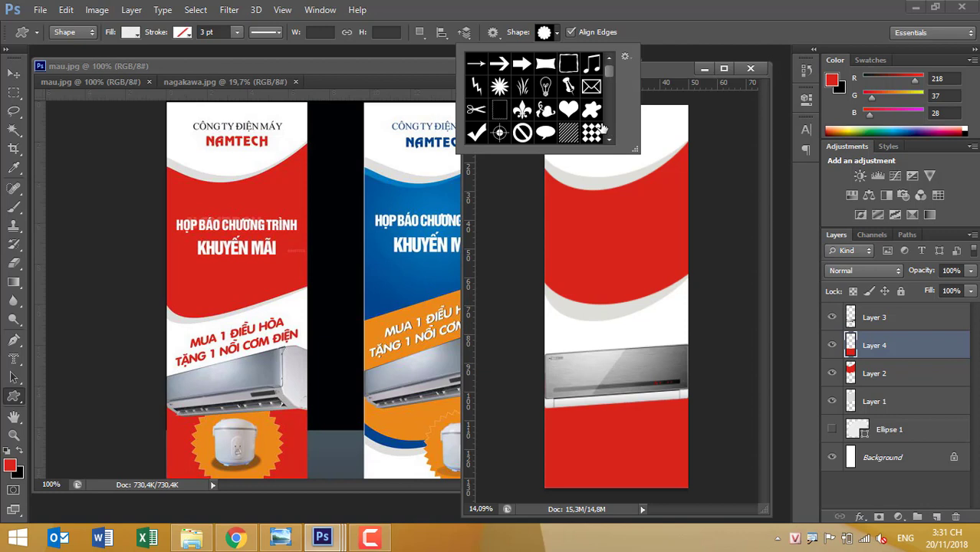
scroll(608, 121, down, 1)
scroll(608, 120, down, 1)
scroll(609, 120, down, 1)
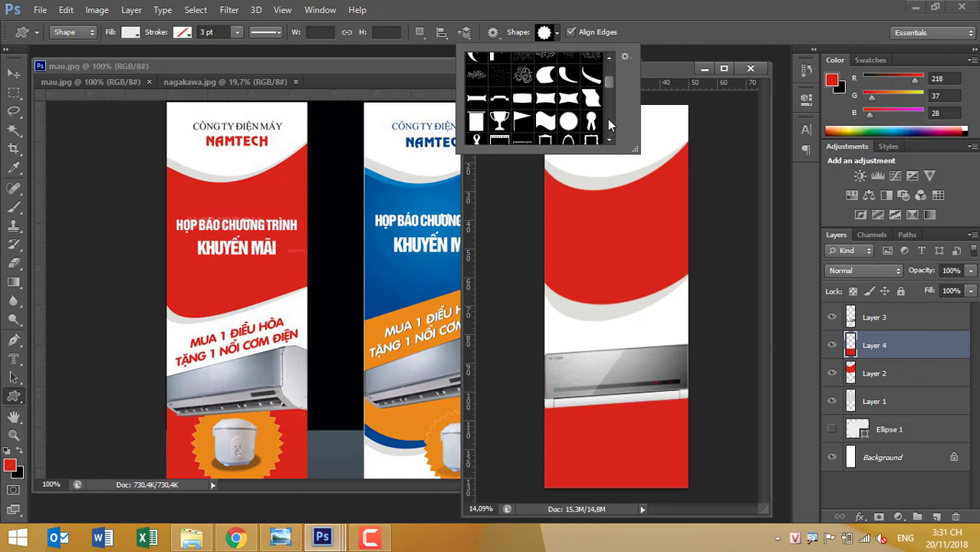
scroll(608, 120, down, 1)
scroll(608, 123, down, 1)
scroll(608, 122, down, 2)
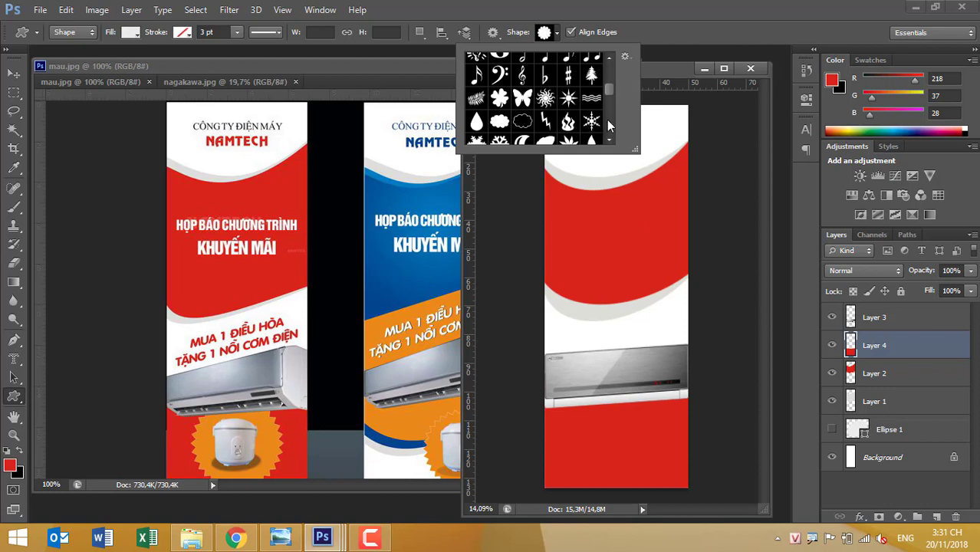
scroll(609, 125, down, 3)
scroll(609, 125, down, 3)
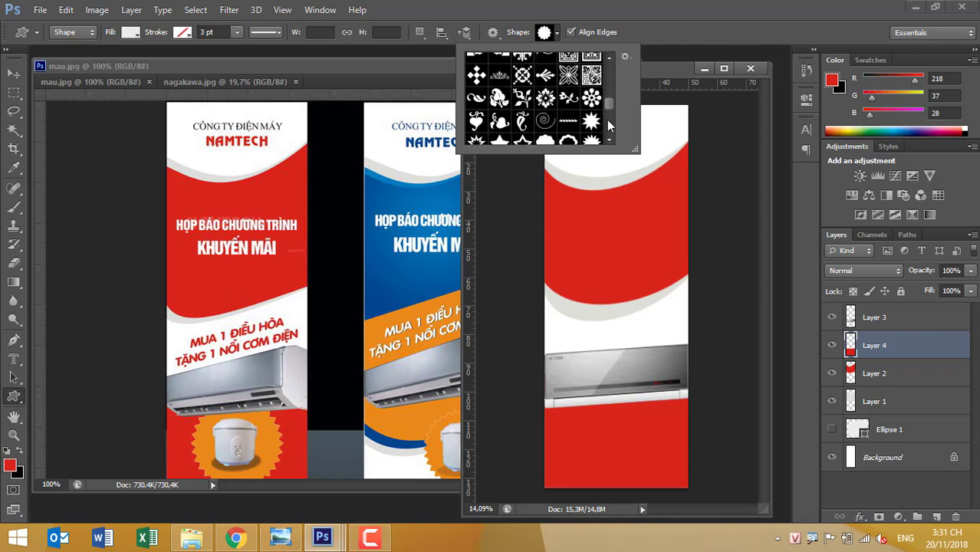
scroll(609, 107, down, 2)
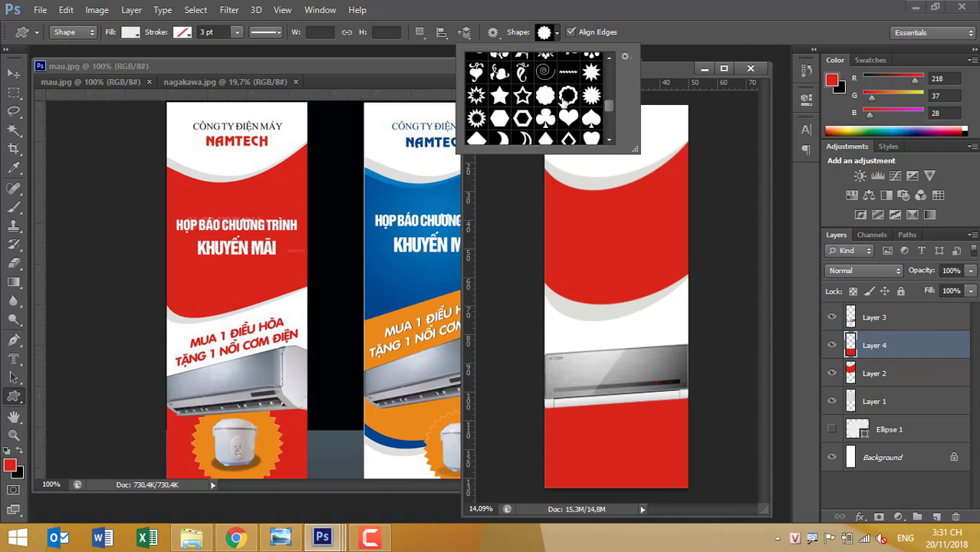
click(591, 96)
Step: Draw the starburst over the red block on a new Shape 1 layer
drag(559, 409, 642, 473)
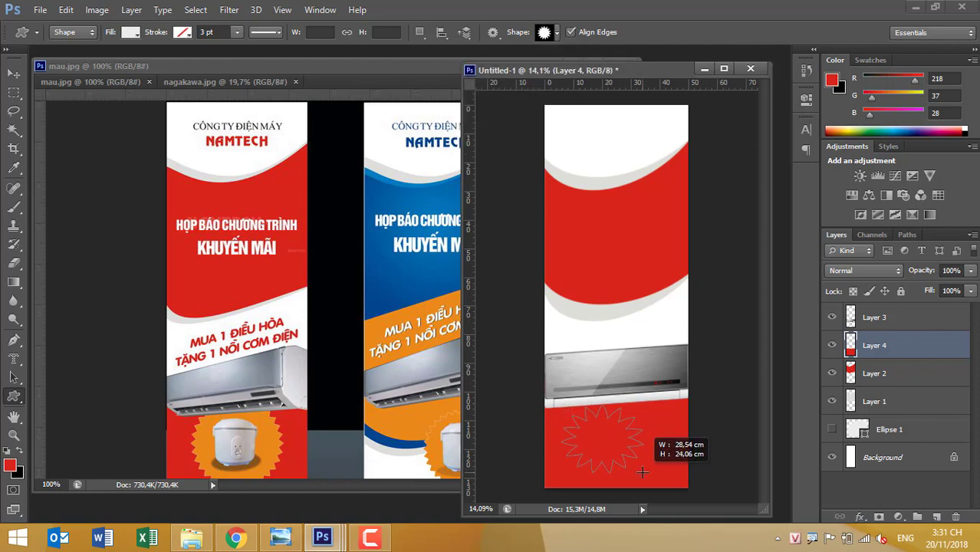
drag(642, 473, 636, 473)
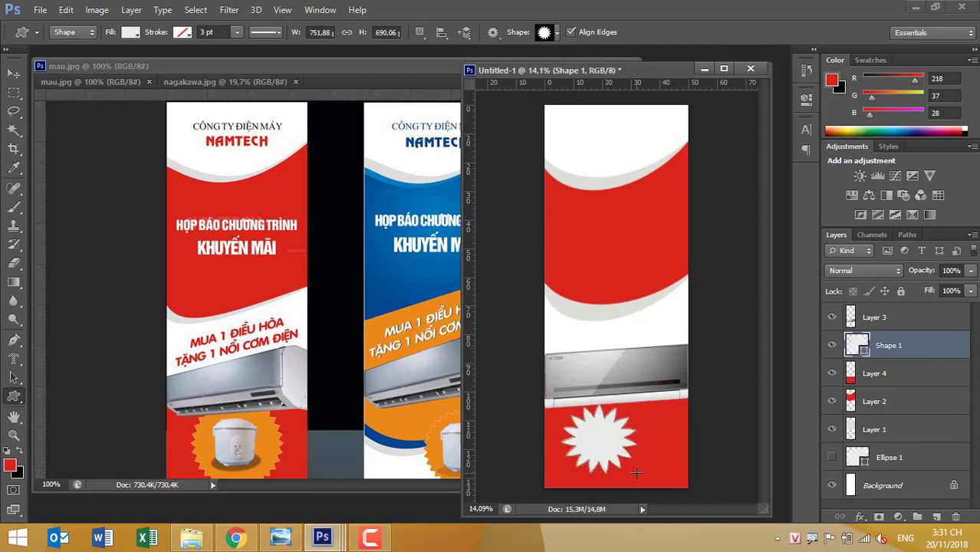
click(14, 73)
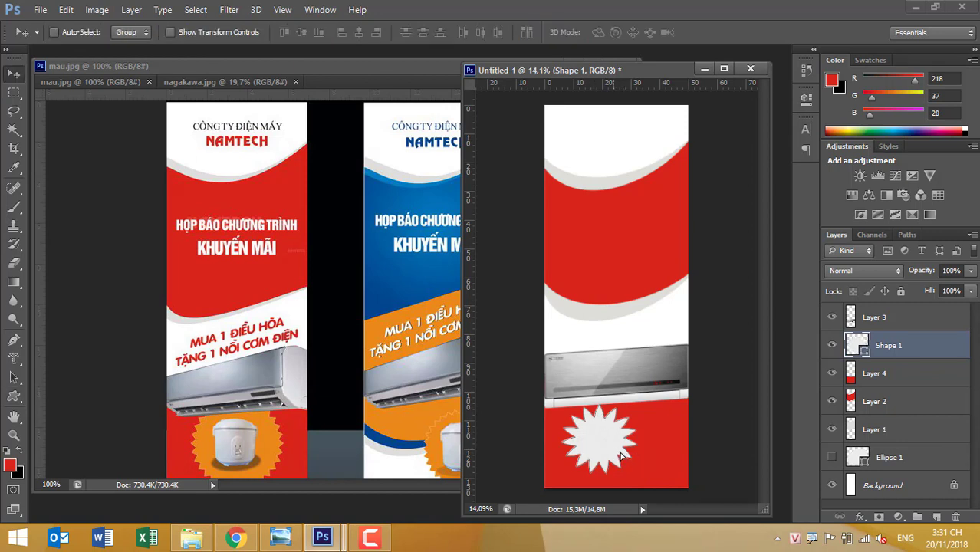
Step: Centre the starburst, load its outline as a selection, and hide Shape 1
drag(614, 456, 627, 460)
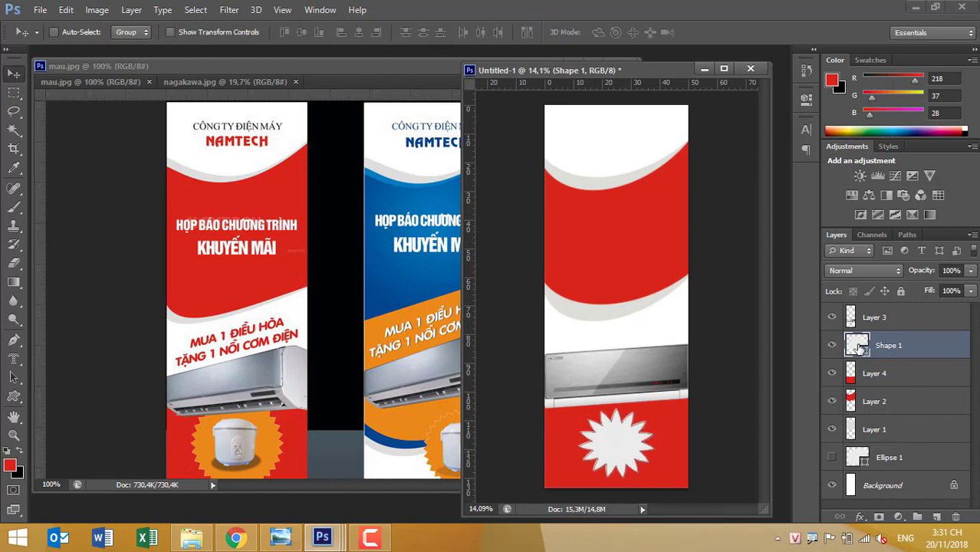
ctrl+click(860, 347)
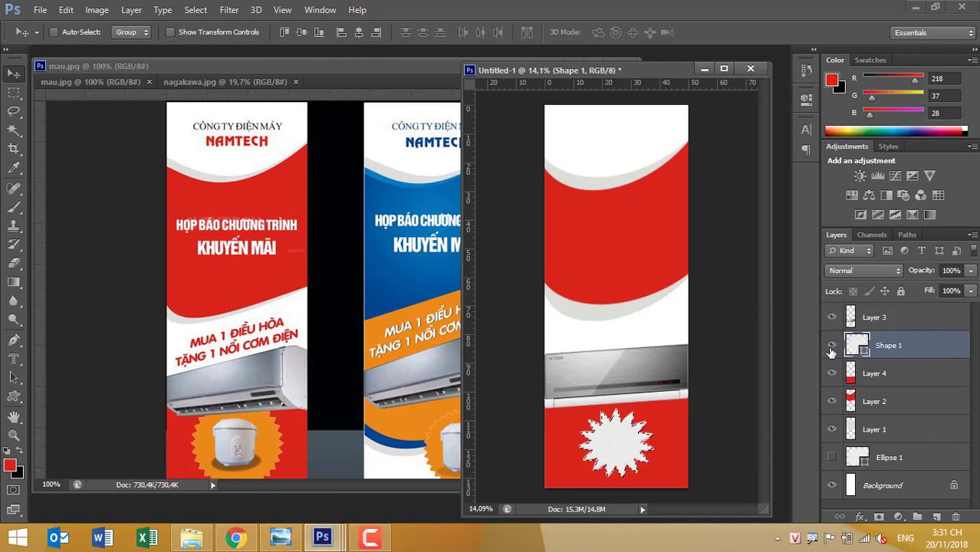
click(832, 345)
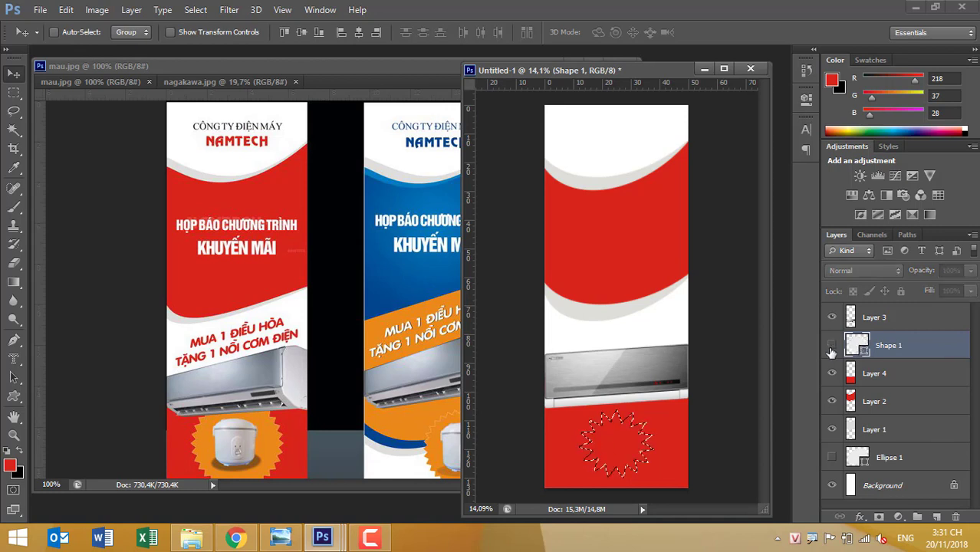
Step: Fill the starburst selection on new Layer 5 with orange sampled from the reference banner
click(937, 518)
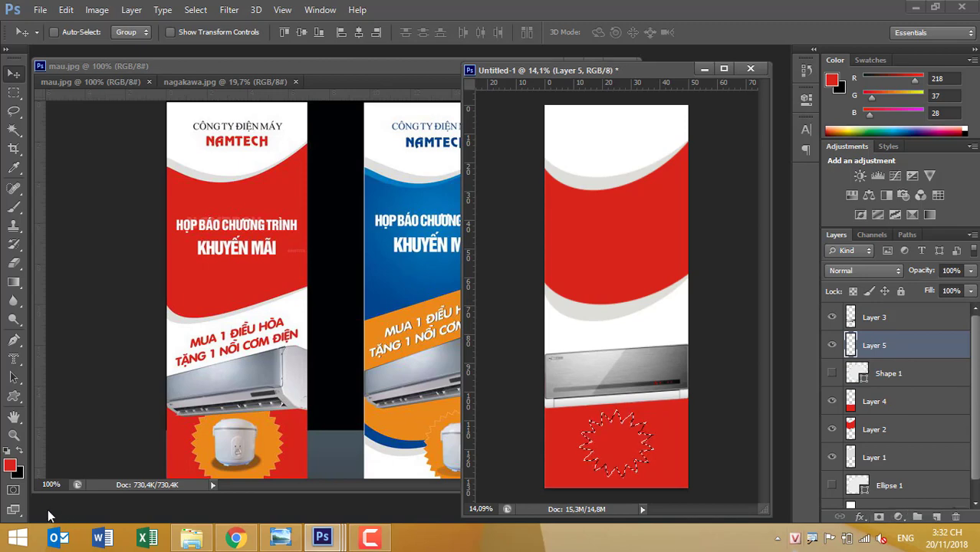
click(10, 465)
click(208, 447)
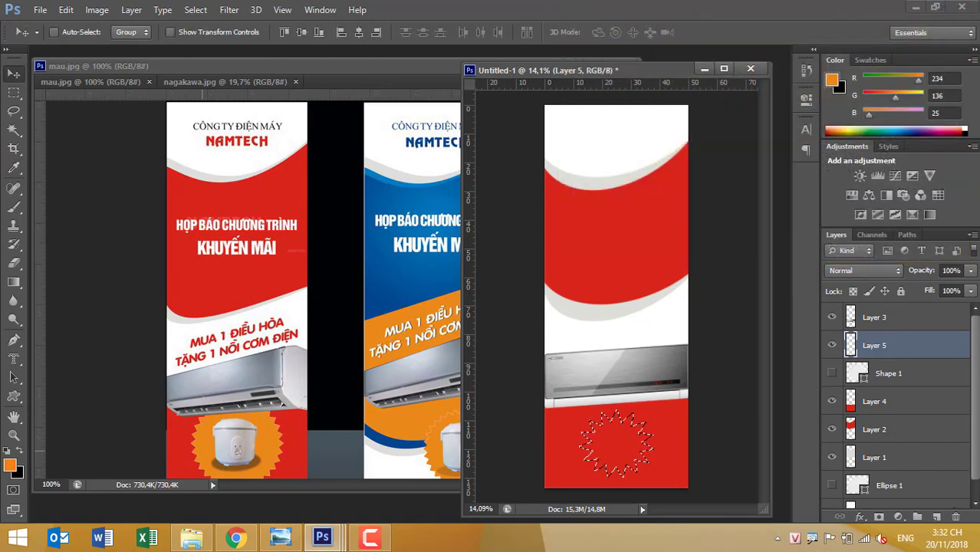
key(alt+BackSpace)
key(ctrl+d)
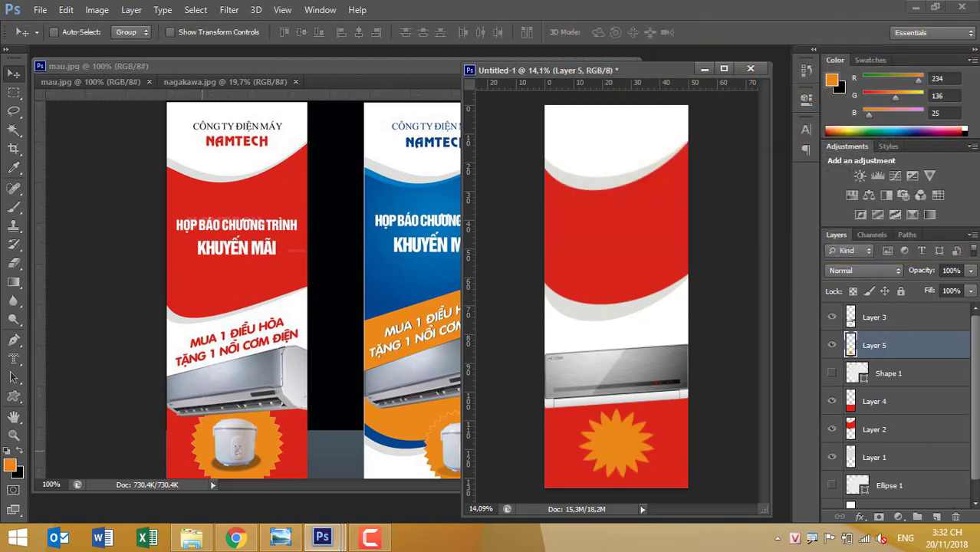